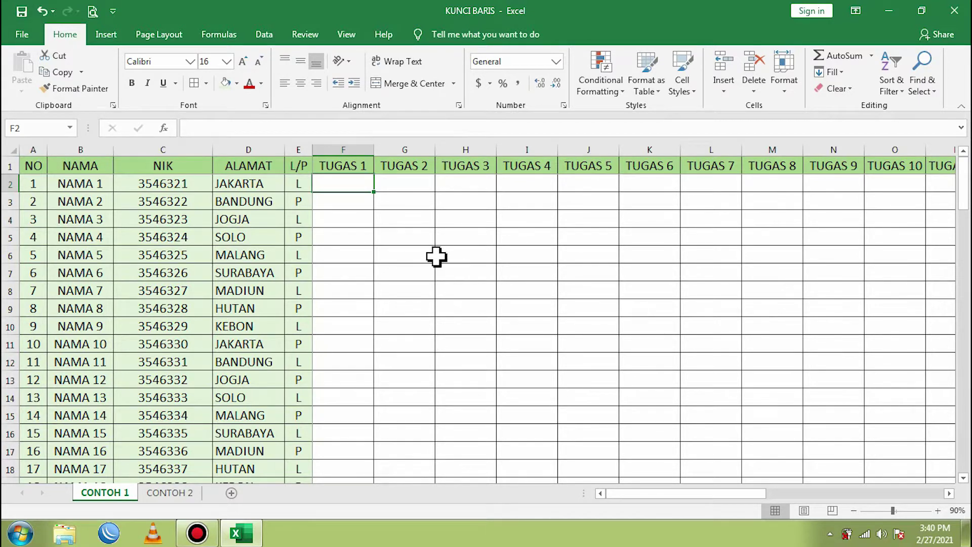
# Switch from the CONTOH 1 worksheet to the CONTOH 2 worksheet
pyautogui.click(133, 218)
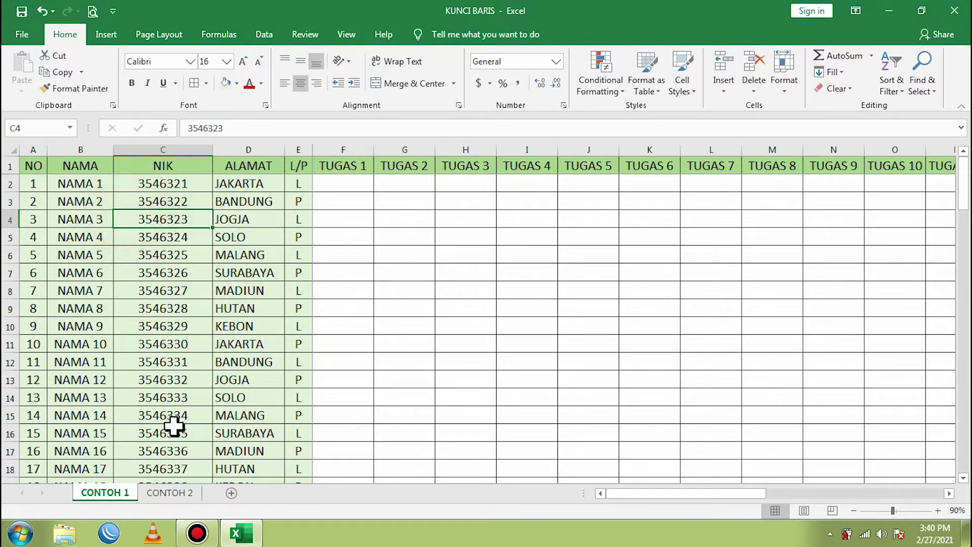
pyautogui.click(169, 493)
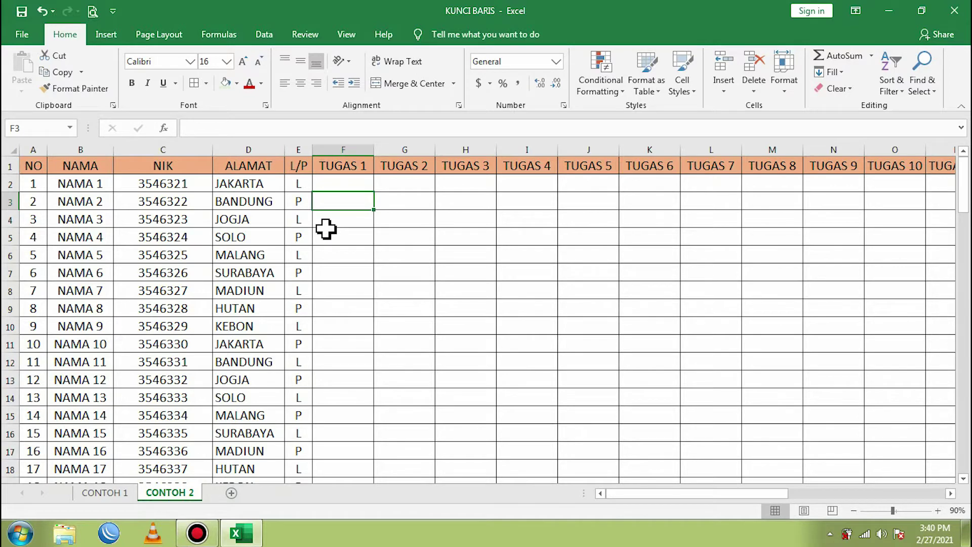
# Examine how the header row behaves while moving down the TUGAS 1 column and back up to the first row
pyautogui.scroll(-14, 325, 227)
pyautogui.scroll(14, 324, 226)
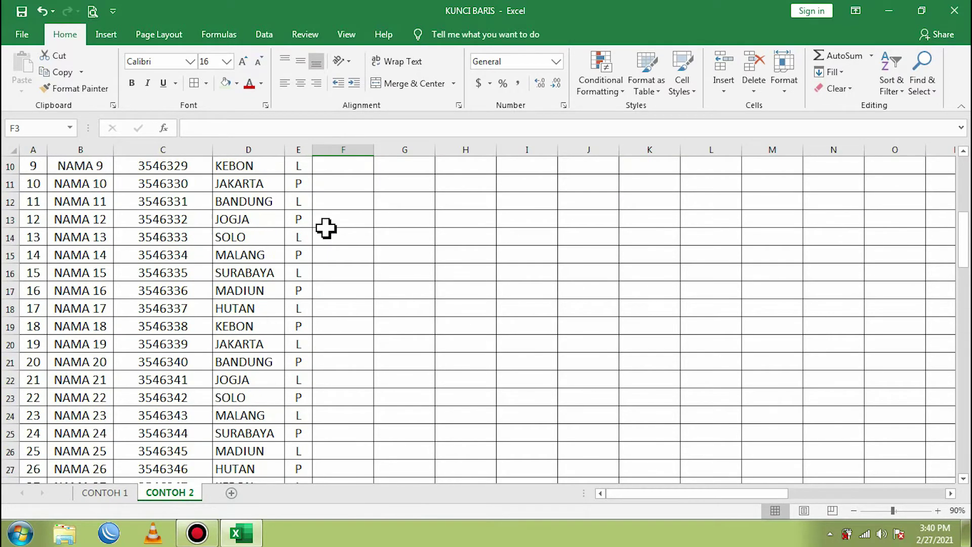
pyautogui.click(347, 188)
pyautogui.press('Down')
pyautogui.press('Down')
pyautogui.press('Down')
pyautogui.press('Down')
pyautogui.press('Down')
pyautogui.press('Down')
pyautogui.press('Down')
pyautogui.press('Down')
pyautogui.press('Down')
pyautogui.press('Down')
pyautogui.press('Down')
pyautogui.press('Down')
pyautogui.press('Down')
pyautogui.press('Down')
pyautogui.press('Down')
pyautogui.press('Down')
pyautogui.press('Down')
pyautogui.press('Down')
pyautogui.press('Down')
pyautogui.press('Down')
pyautogui.press('Up')
pyautogui.press('Up')
pyautogui.press('Up')
pyautogui.press('Up')
pyautogui.press('Up')
pyautogui.press('Up')
pyautogui.press('Up')
pyautogui.press('Up')
pyautogui.press('Up')
pyautogui.press('Up')
pyautogui.press('Up')
pyautogui.press('Up')
pyautogui.press('Up')
pyautogui.press('Up')
pyautogui.press('Up')
pyautogui.press('Up')
pyautogui.press('Up')
pyautogui.press('Up')
pyautogui.press('Up')
pyautogui.press('Up')
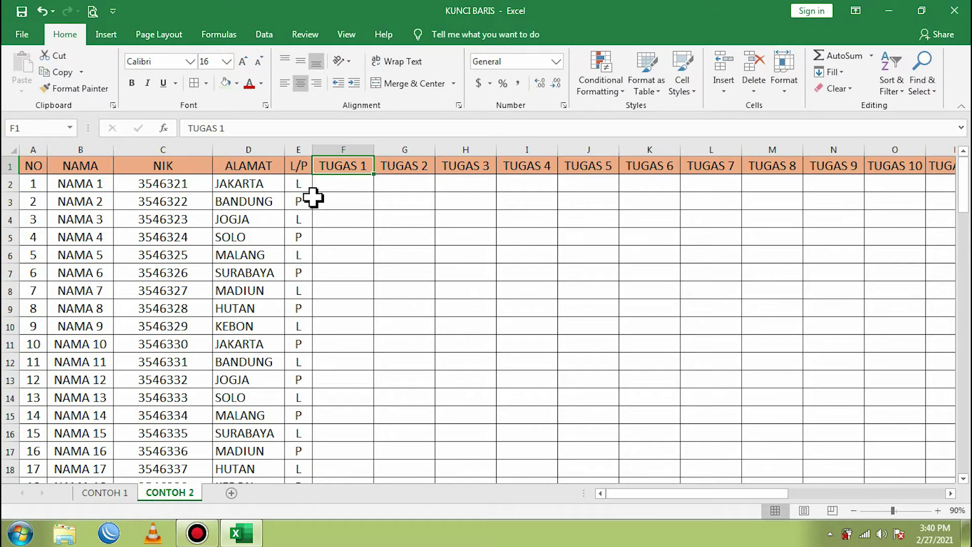
# Enter BAGUS in the TUGAS 1 cell for NAMA 1
pyautogui.click(353, 187)
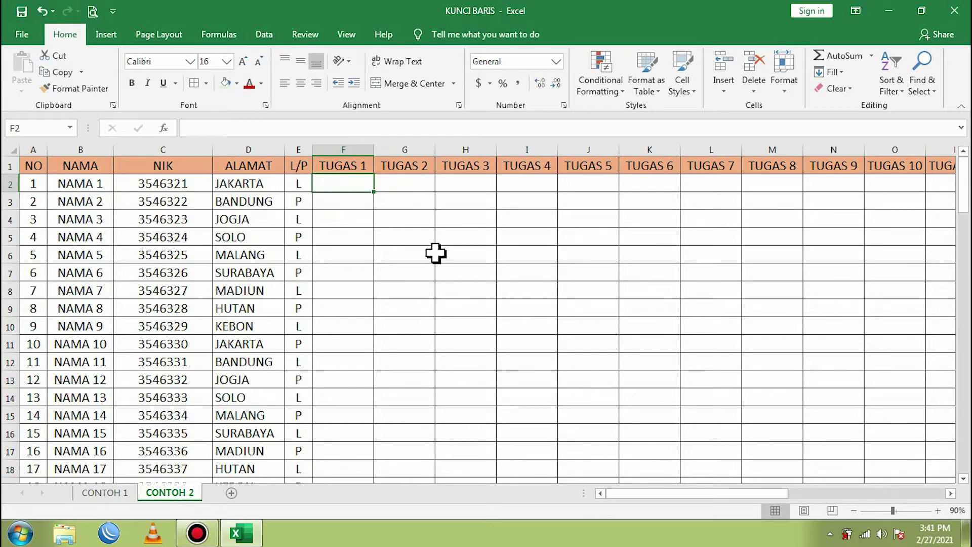
pyautogui.write('BAGUS')
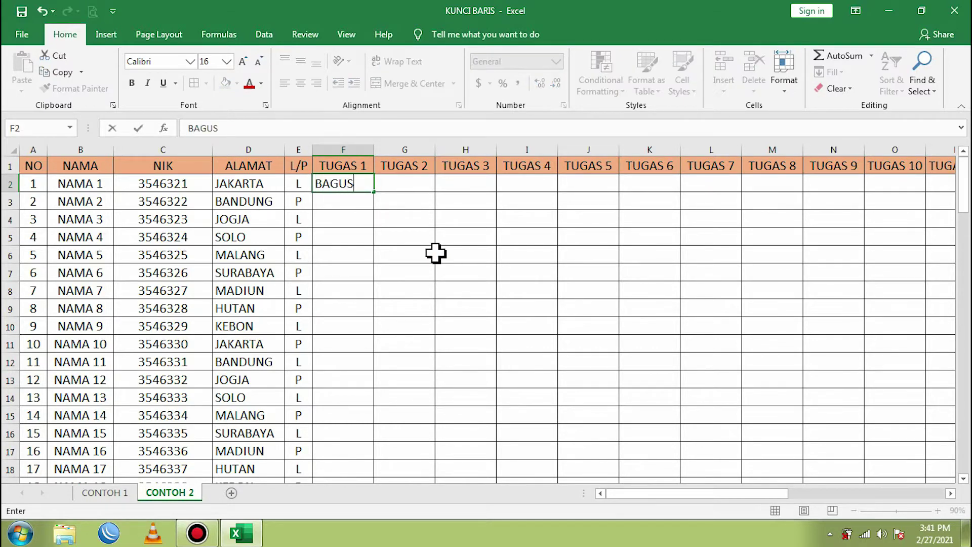
pyautogui.press('Return')
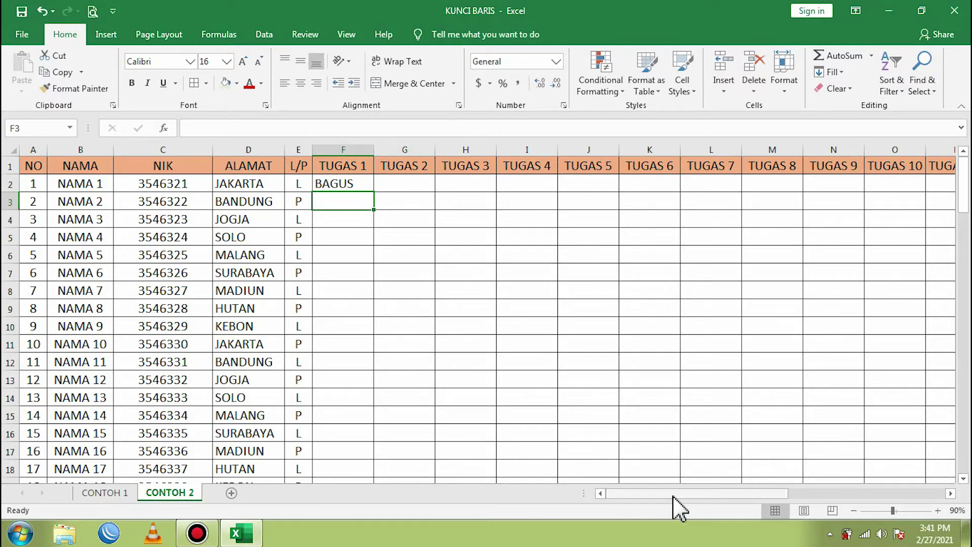
# Examine the NAMA 1 row across to the TUGAS 20 and KETERANGAN columns, and check the identity columns further down the table
pyautogui.moveTo(679, 494); pyautogui.dragTo(859, 496)
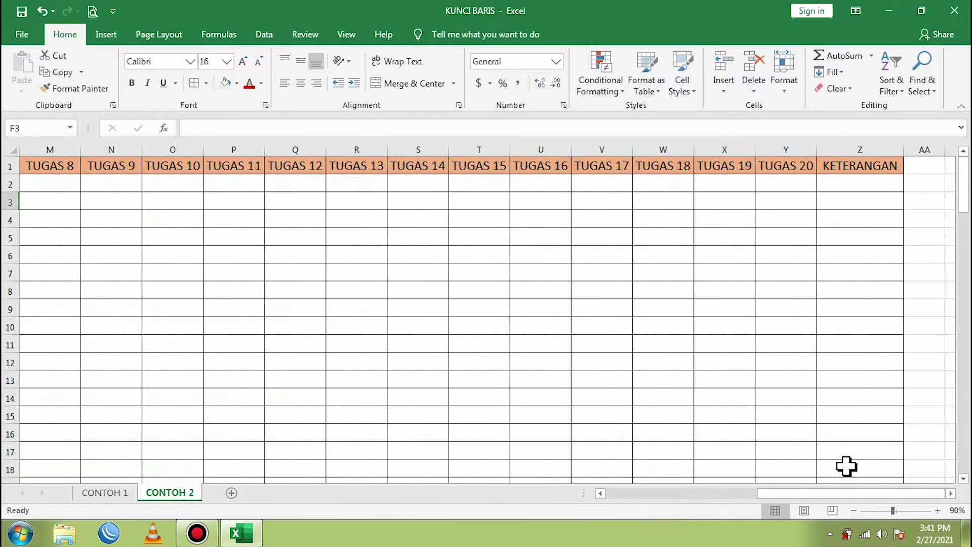
pyautogui.click(784, 188)
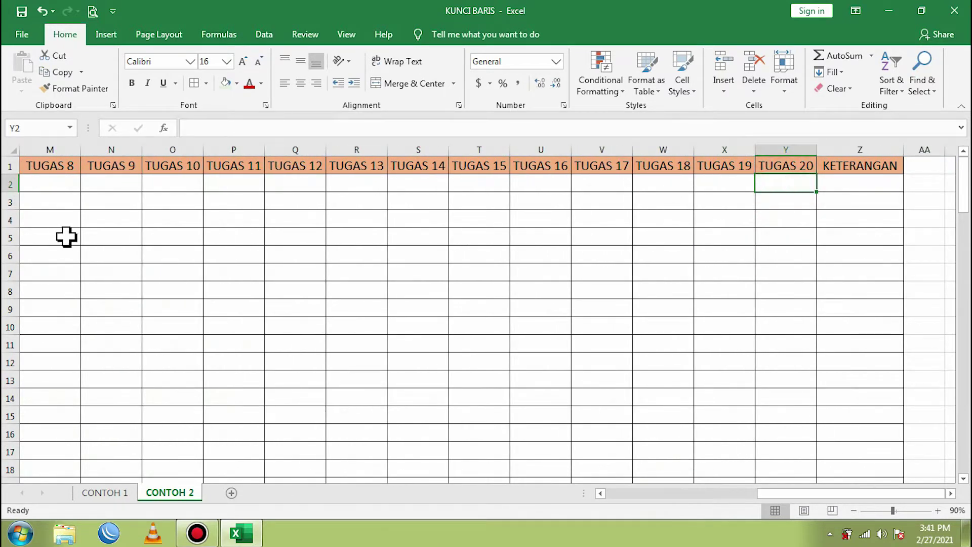
pyautogui.click(31, 183)
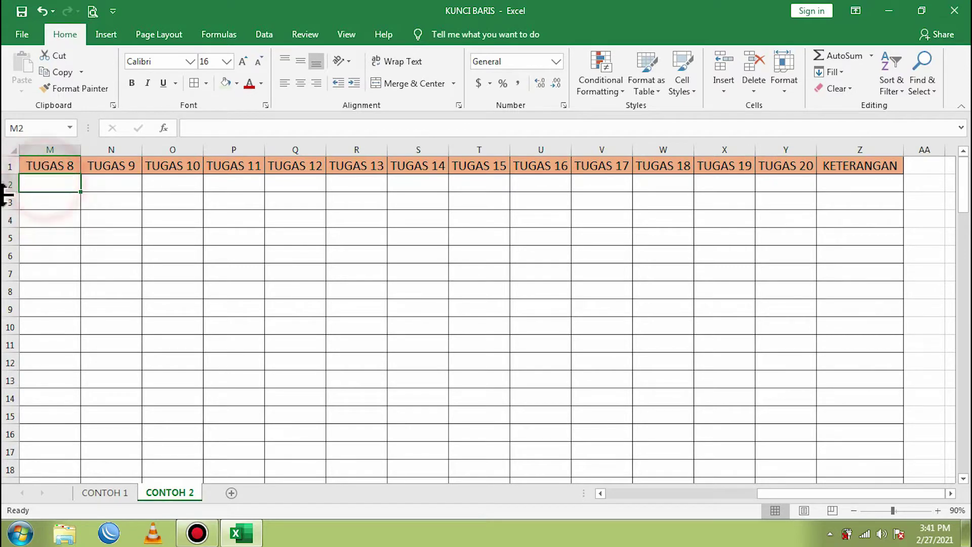
pyautogui.click(6, 184)
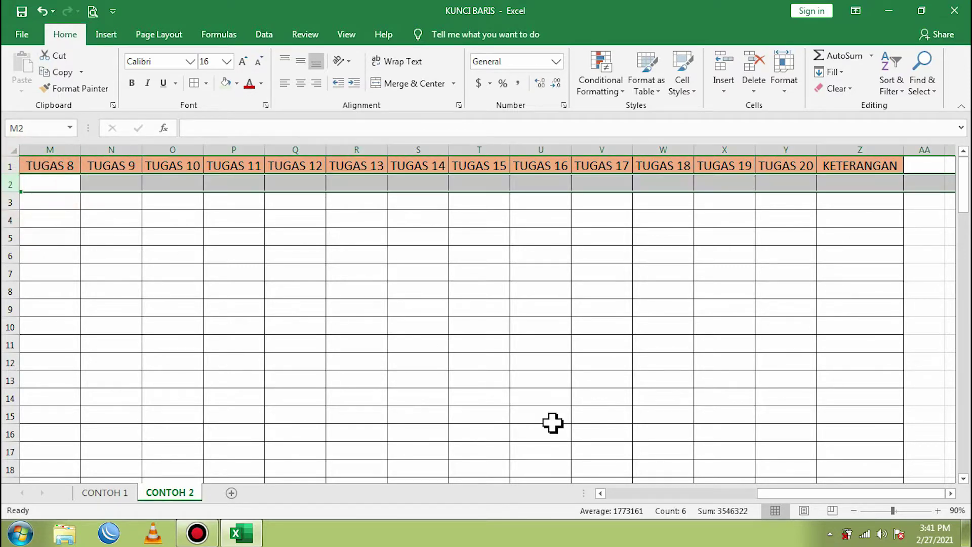
pyautogui.moveTo(841, 496); pyautogui.dragTo(621, 500)
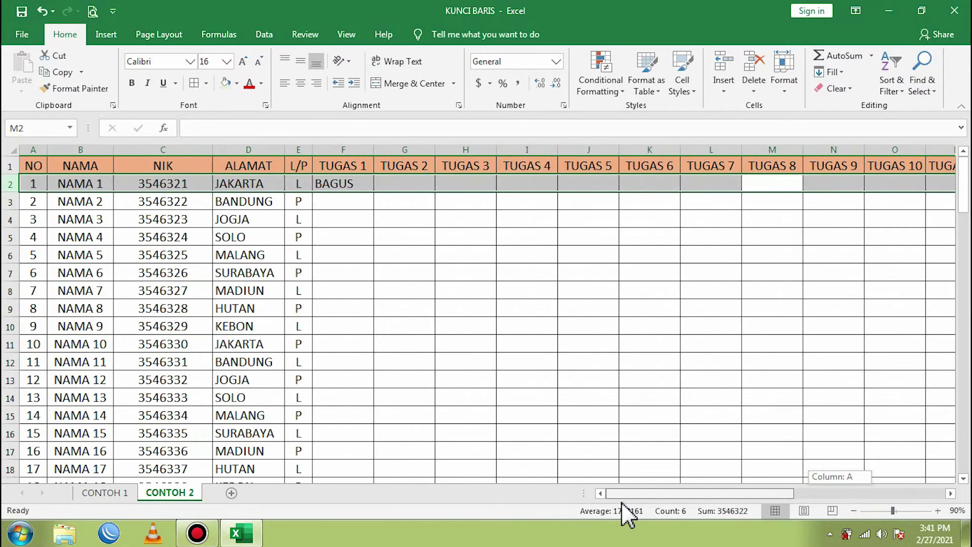
pyautogui.click(354, 311)
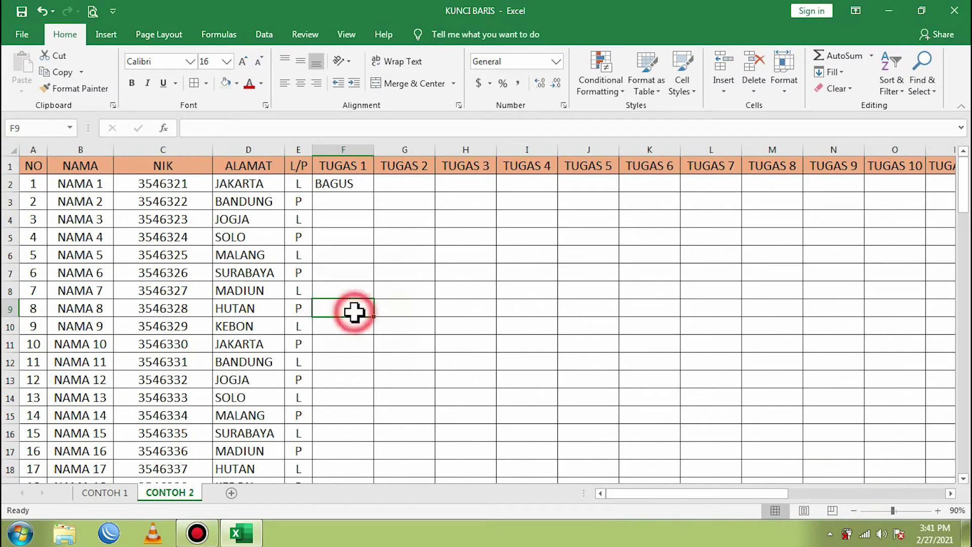
pyautogui.click(33, 183)
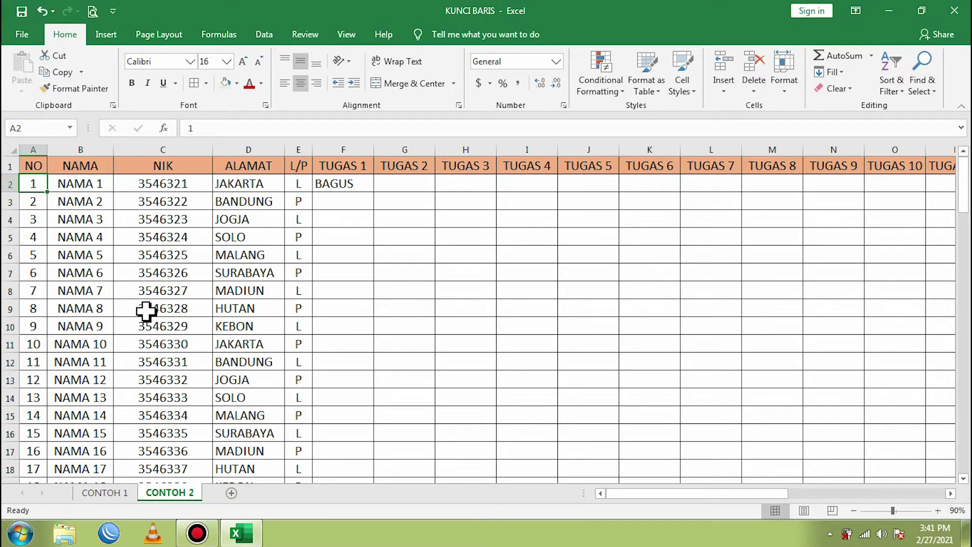
pyautogui.scroll(-10, 145, 311)
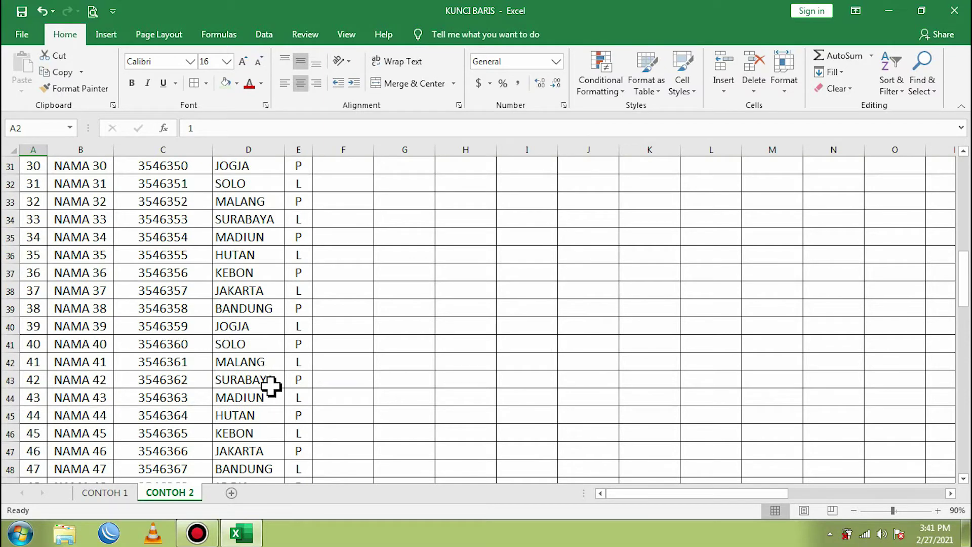
pyautogui.scroll(10, 271, 384)
# Clear the BAGUS entry from the TUGAS 1 cell for NAMA 1
pyautogui.click(341, 206)
pyautogui.click(340, 187)
pyautogui.press('BackSpace')
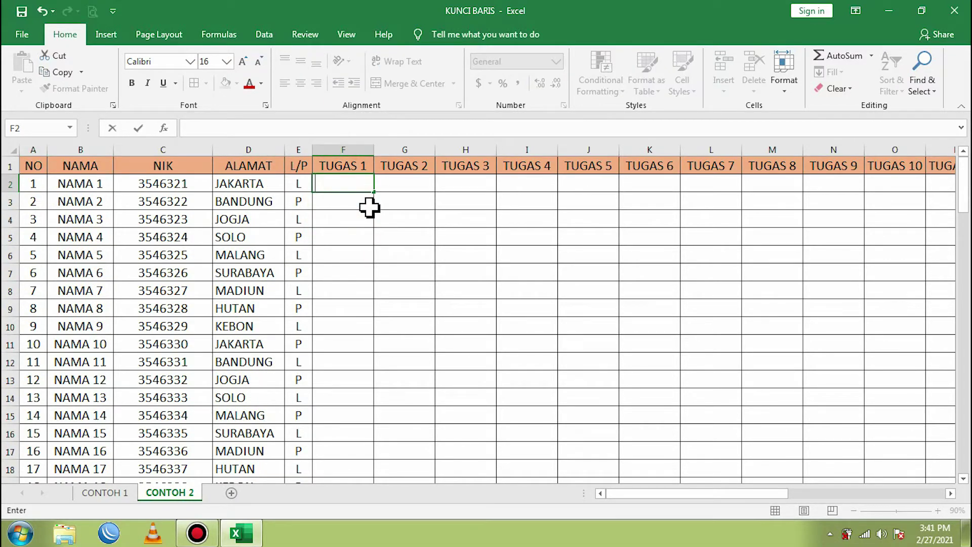
pyautogui.click(381, 259)
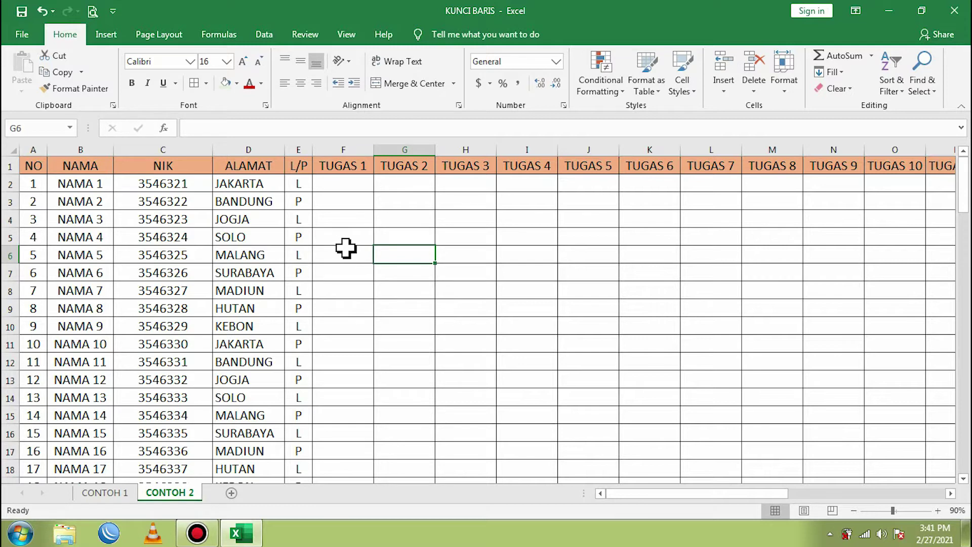
# Lock the header row by selecting all of row 2 and applying Freeze Panes
pyautogui.moveTo(34, 165); pyautogui.dragTo(867, 163)
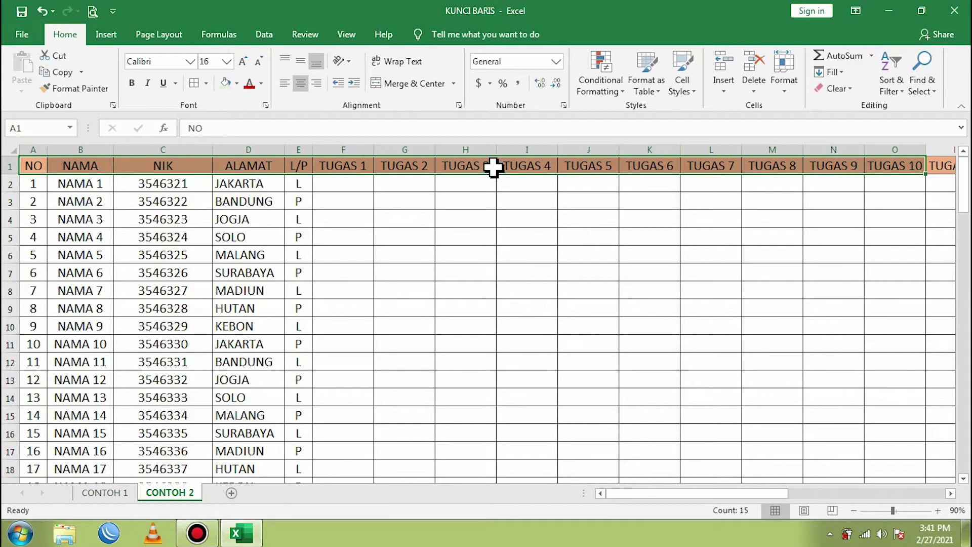
pyautogui.click(407, 211)
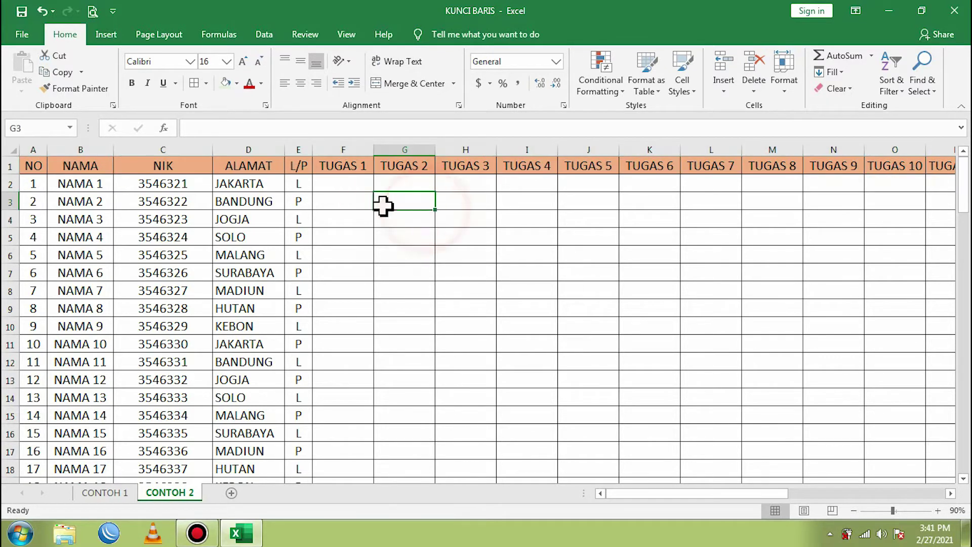
pyautogui.click(337, 184)
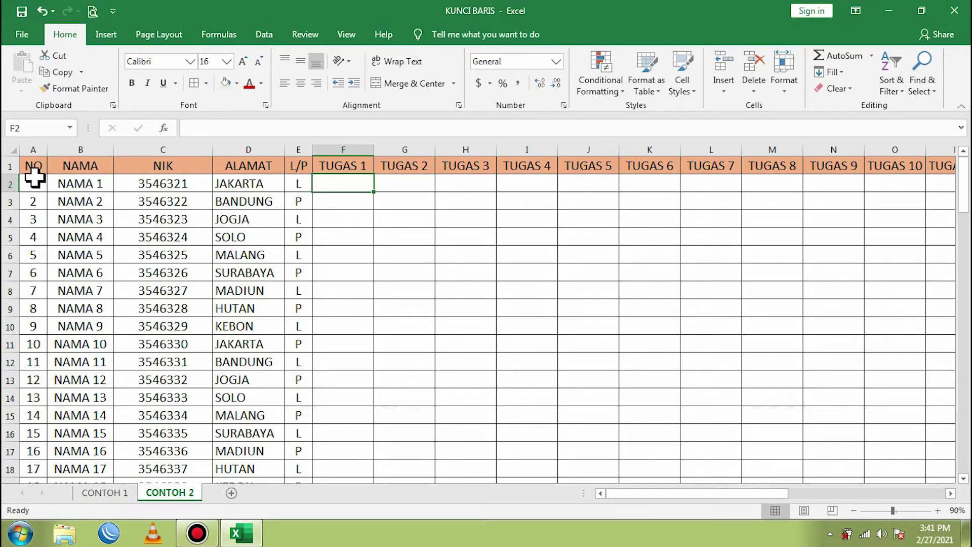
pyautogui.click(10, 168)
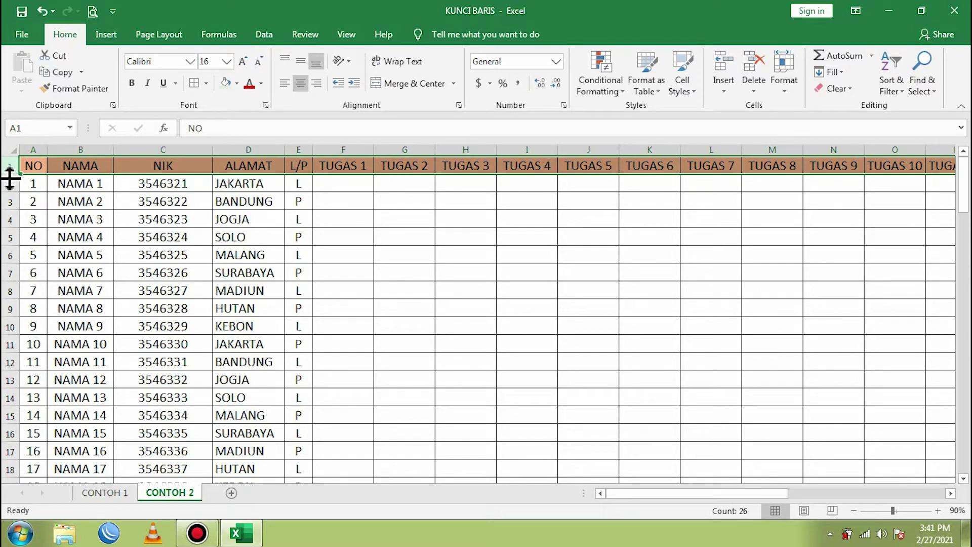
pyautogui.click(4, 187)
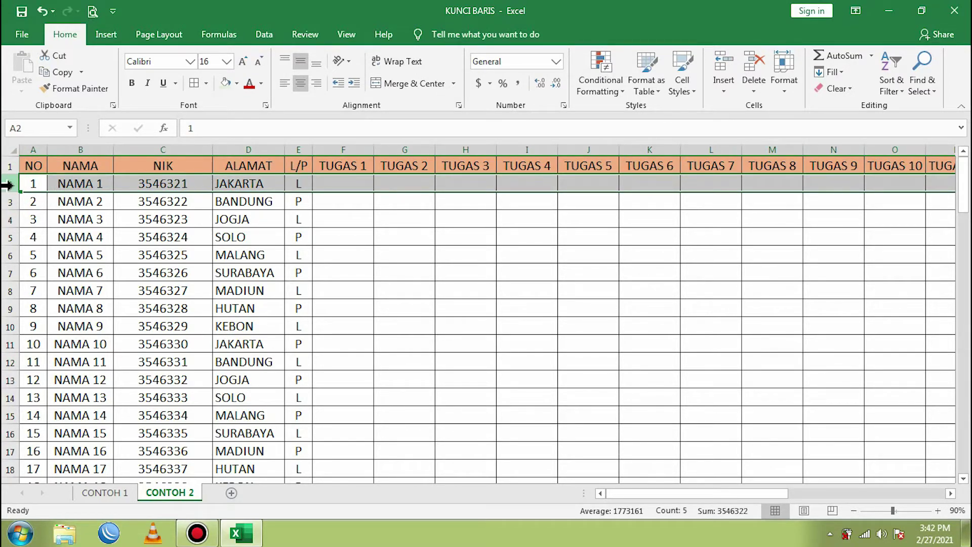
pyautogui.click(6, 185)
pyautogui.click(349, 36)
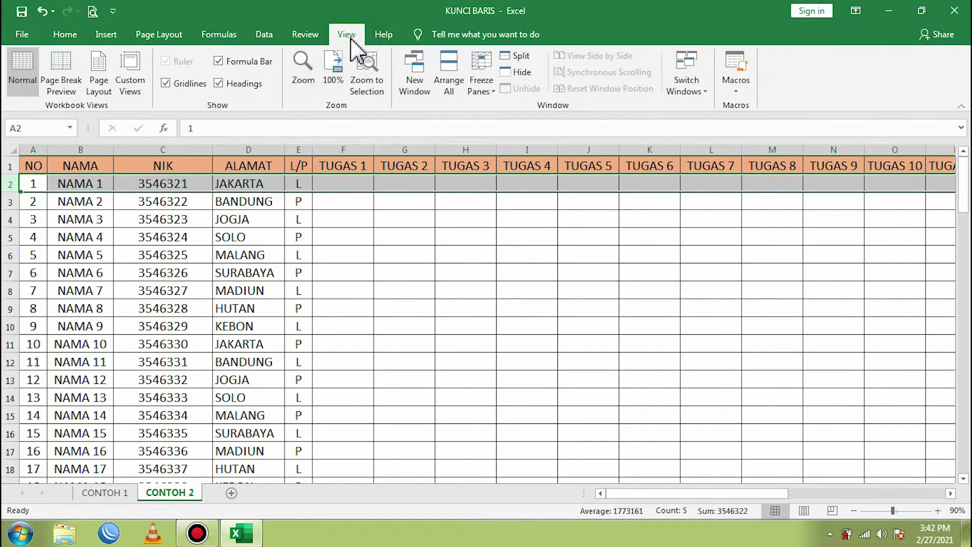
pyautogui.click(495, 91)
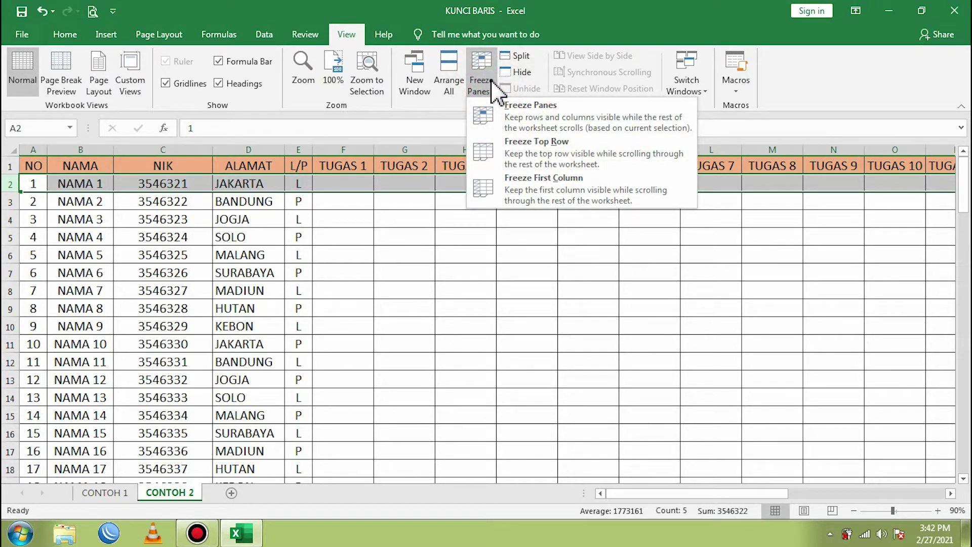
pyautogui.click(531, 127)
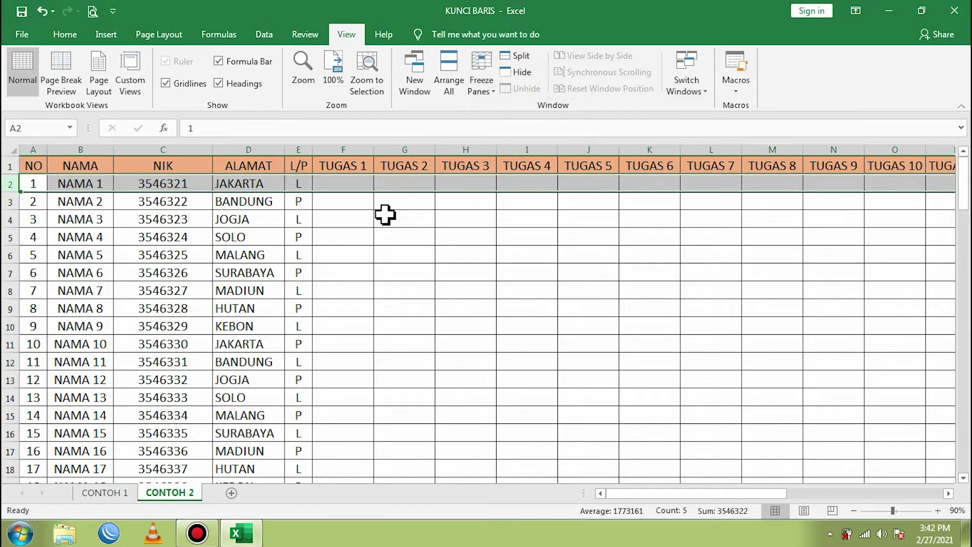
# Check the frozen header row while moving down the TUGAS 1 column to row 31 and back up to the header
pyautogui.click(371, 230)
pyautogui.click(344, 188)
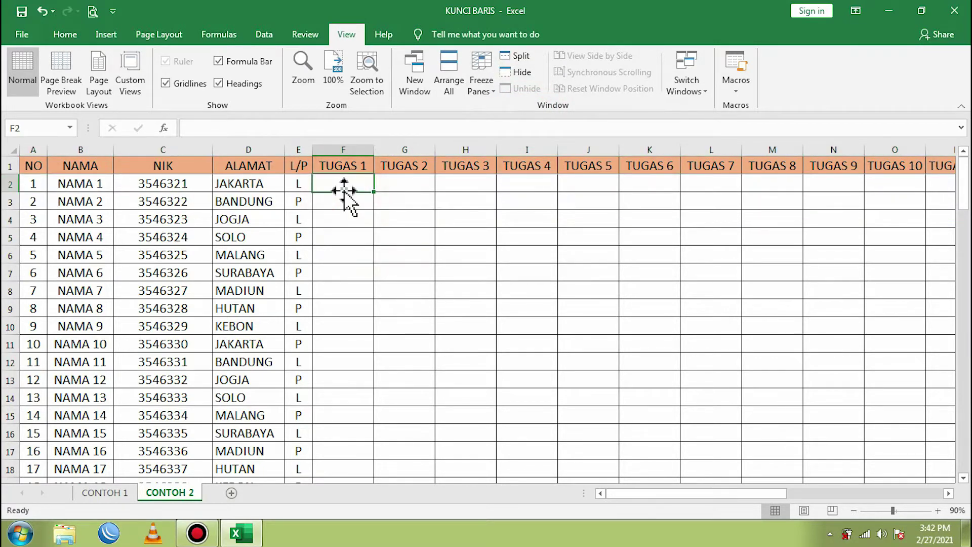
pyautogui.press('Down')
pyautogui.press('Down')
pyautogui.press('Down')
pyautogui.press('Down')
pyautogui.press('Down')
pyautogui.press('Down')
pyautogui.press('Down')
pyautogui.press('Down')
pyautogui.press('Down')
pyautogui.press('Down')
pyautogui.press('Down')
pyautogui.press('Down')
pyautogui.press('Down')
pyautogui.press('Down')
pyautogui.press('Down')
pyautogui.press('Down')
pyautogui.press('Down')
pyautogui.press('Down')
pyautogui.press('Down')
pyautogui.press('Down')
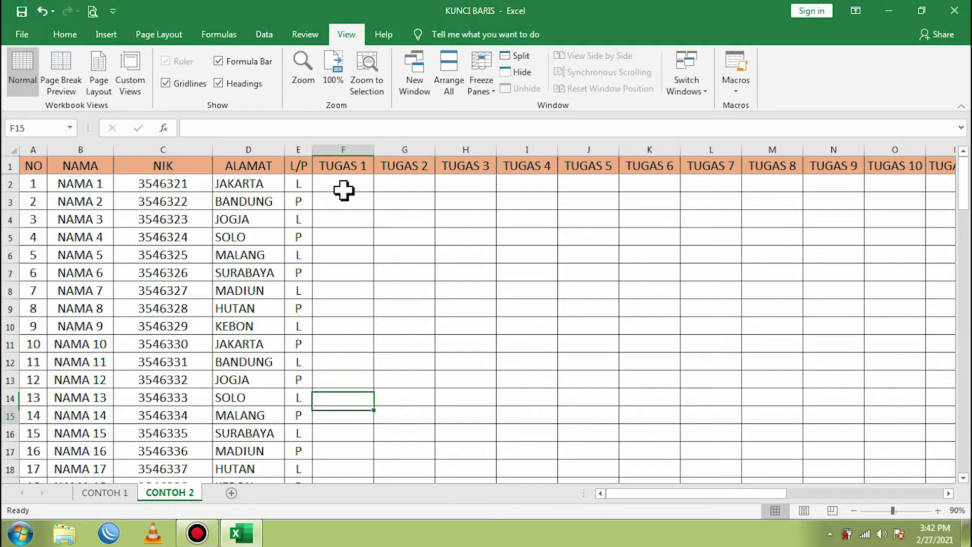
pyautogui.press('Down')
pyautogui.press('Down')
pyautogui.press('Down')
pyautogui.press('Down')
pyautogui.press('Down')
pyautogui.press('Down')
pyautogui.press('Down')
pyautogui.press('Down')
pyautogui.press('Down')
pyautogui.press('Down')
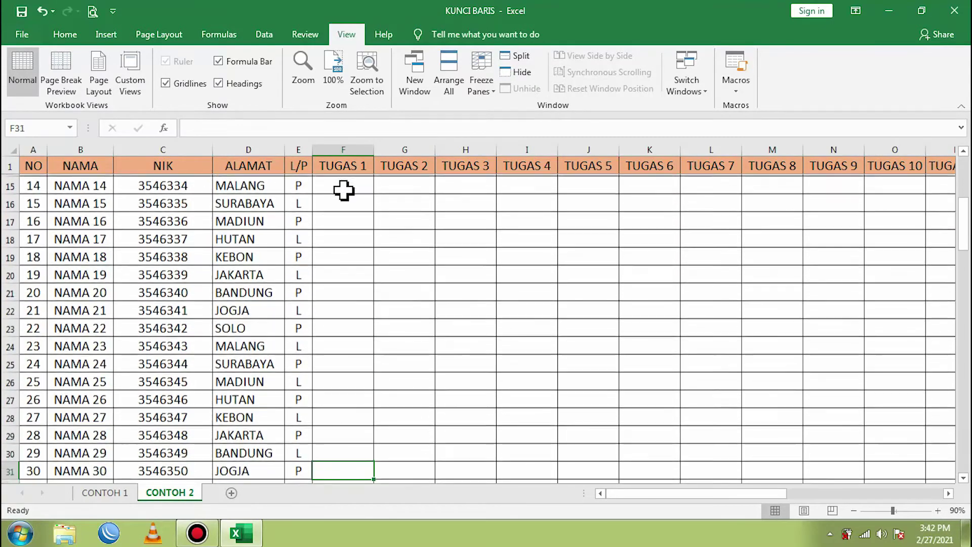
pyautogui.press('Up')
pyautogui.press('Up')
pyautogui.press('Up')
pyautogui.press('Up')
pyautogui.press('Up')
pyautogui.press('Up')
pyautogui.press('Up')
pyautogui.press('Up')
pyautogui.press('Up')
pyautogui.press('Up')
pyautogui.press('Up')
pyautogui.press('Up')
pyautogui.press('Up')
pyautogui.press('Up')
pyautogui.press('Up')
pyautogui.press('Up')
pyautogui.press('Up')
pyautogui.press('Up')
pyautogui.press('Up')
pyautogui.press('Up')
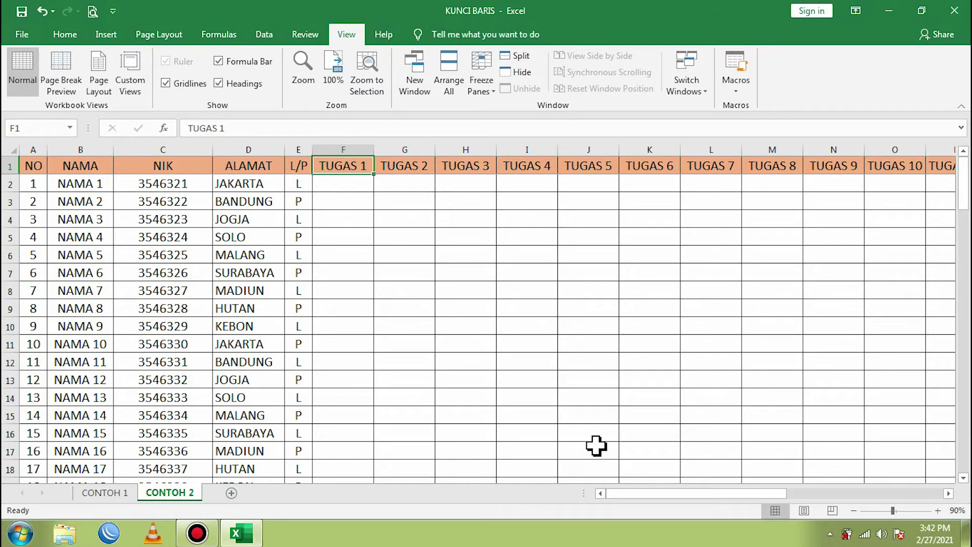
# Check the headers across to the KETERANGAN column, and return to the first columns and the header row
pyautogui.moveTo(657, 493); pyautogui.dragTo(843, 488)
pyautogui.click(794, 185)
pyautogui.click(860, 167)
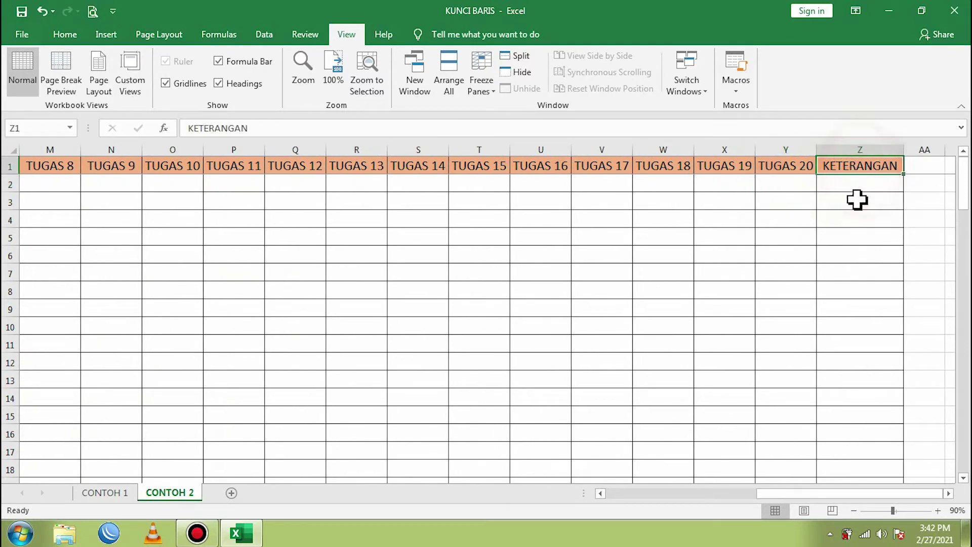
pyautogui.click(846, 150)
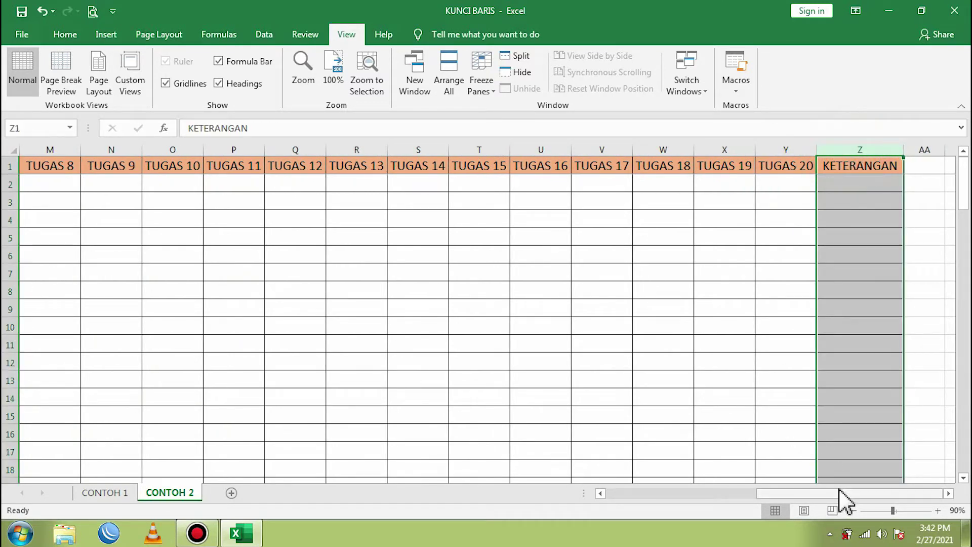
pyautogui.moveTo(839, 491); pyautogui.dragTo(616, 506)
pyautogui.click(338, 166)
pyautogui.click(10, 166)
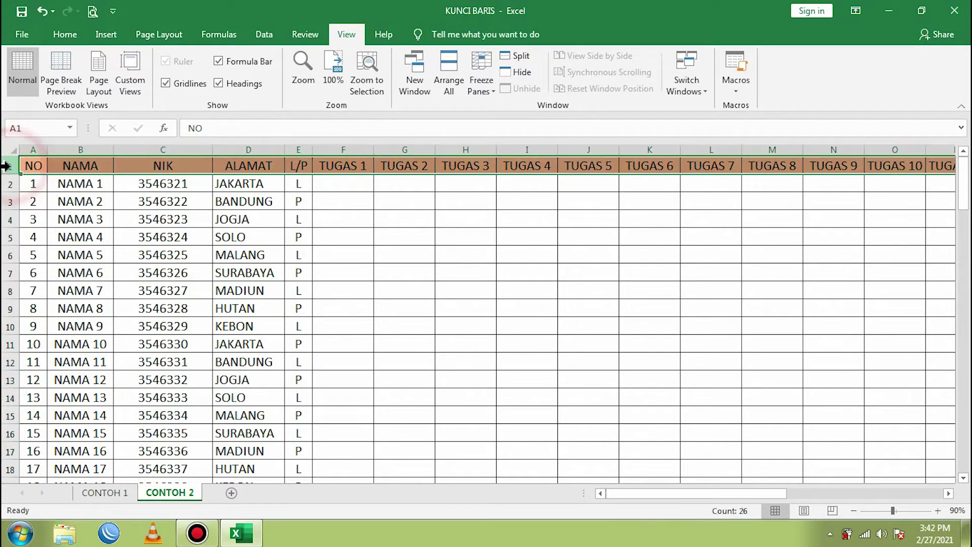
pyautogui.click(346, 185)
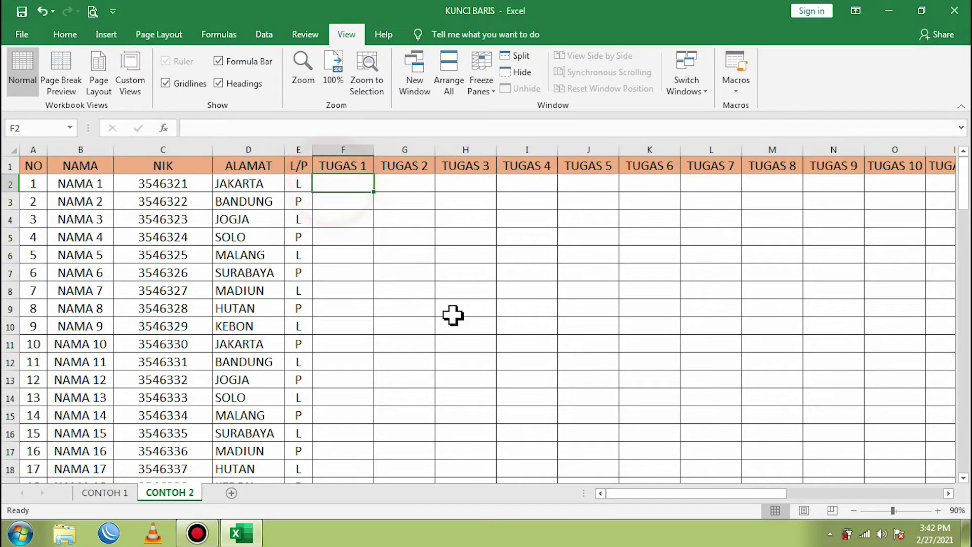
# Unfreeze the panes in the CONTOH 2 worksheet
pyautogui.click(347, 36)
pyautogui.click(487, 90)
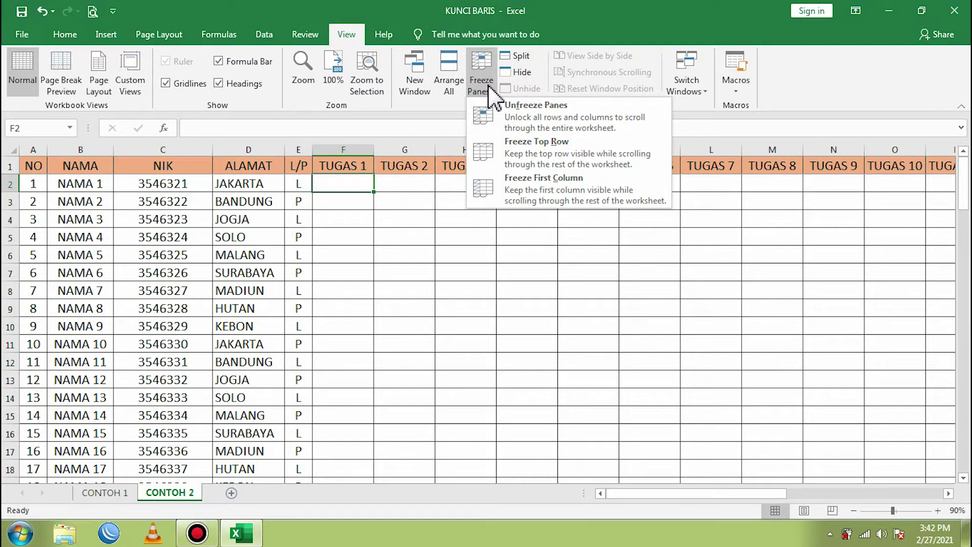
pyautogui.click(526, 109)
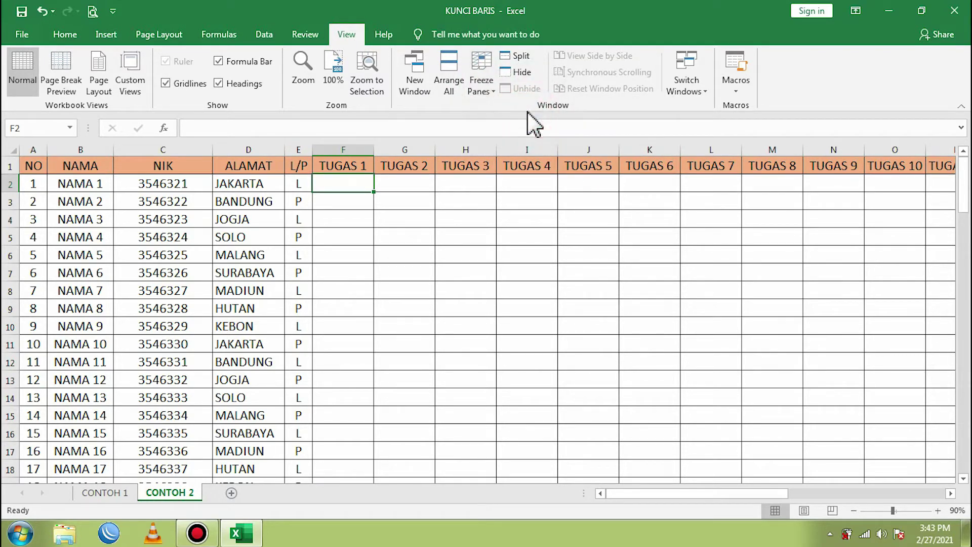
# Check whether the header row scrolls away while moving down the table and back up to row 1
pyautogui.click(395, 197)
pyautogui.moveTo(963, 187); pyautogui.dragTo(963, 253)
pyautogui.scroll(7, 431, 360)
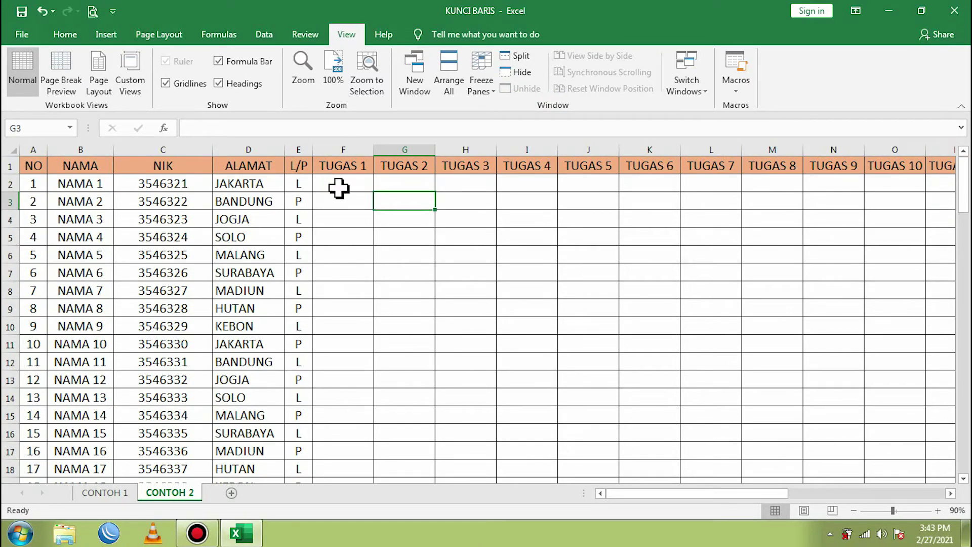
pyautogui.click(338, 188)
pyautogui.scroll(-3, 339, 238)
pyautogui.scroll(3, 342, 248)
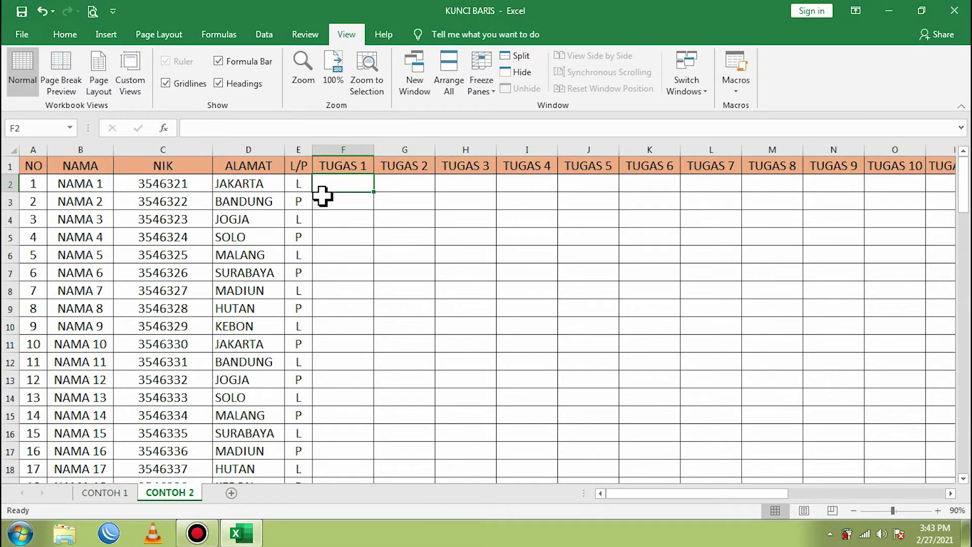
# Lock row 1 of the CONTOH 2 worksheet with Freeze Top Row
pyautogui.click(484, 97)
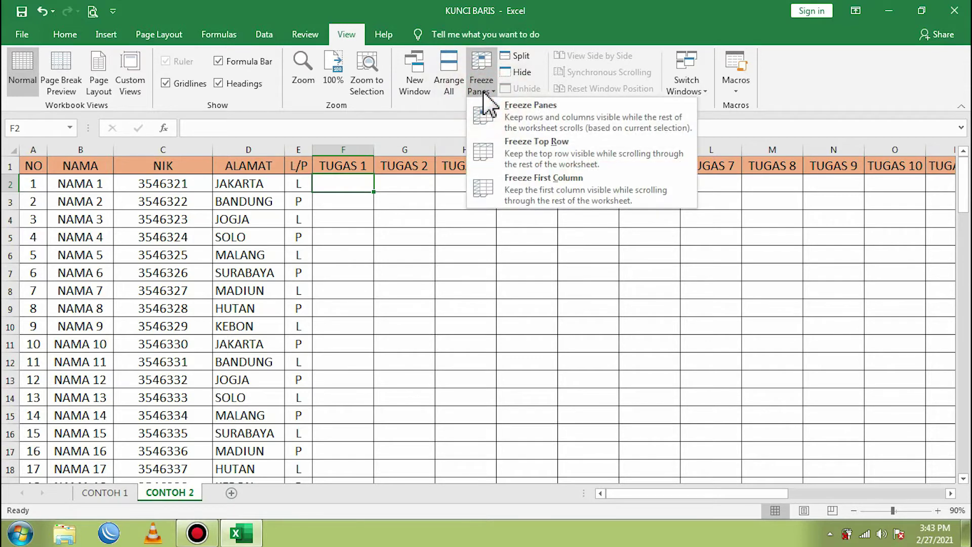
pyautogui.click(530, 157)
pyautogui.click(344, 212)
# Check the locked header row while moving down the TUGAS 1 column and back up
pyautogui.scroll(-11, 343, 212)
pyautogui.scroll(11, 326, 259)
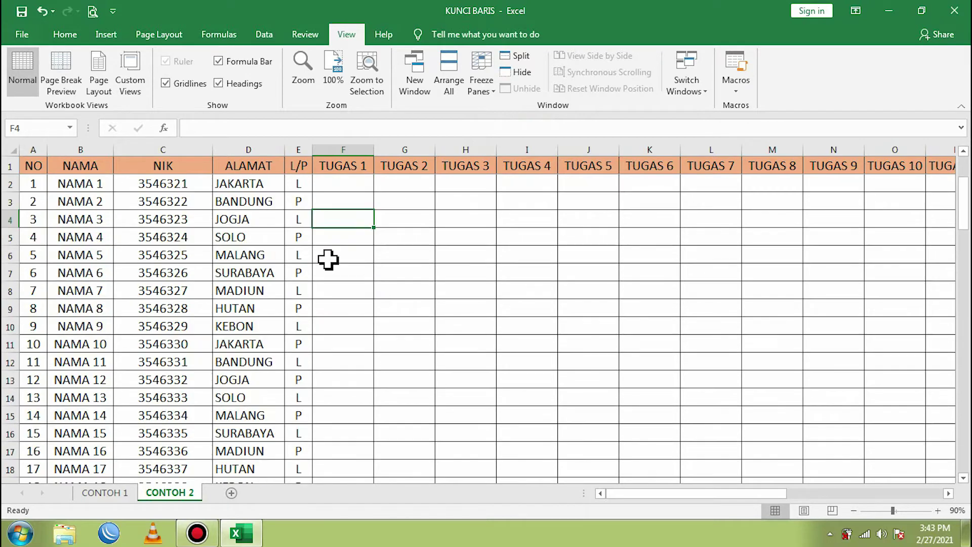
pyautogui.scroll(-3, 344, 188)
pyautogui.scroll(3, 344, 189)
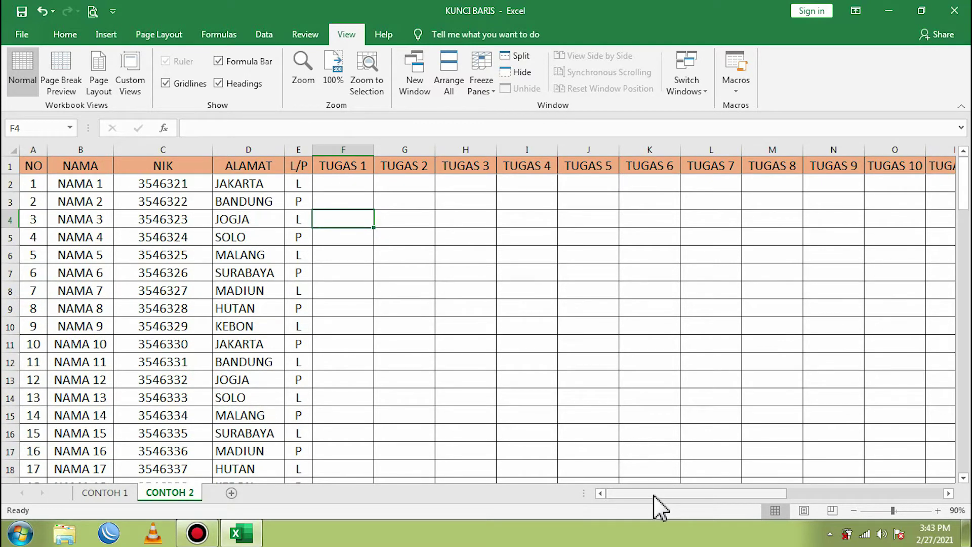
# Highlight columns A to E, and release the locked top row with Unfreeze Panes
pyautogui.moveTo(33, 150); pyautogui.dragTo(290, 162)
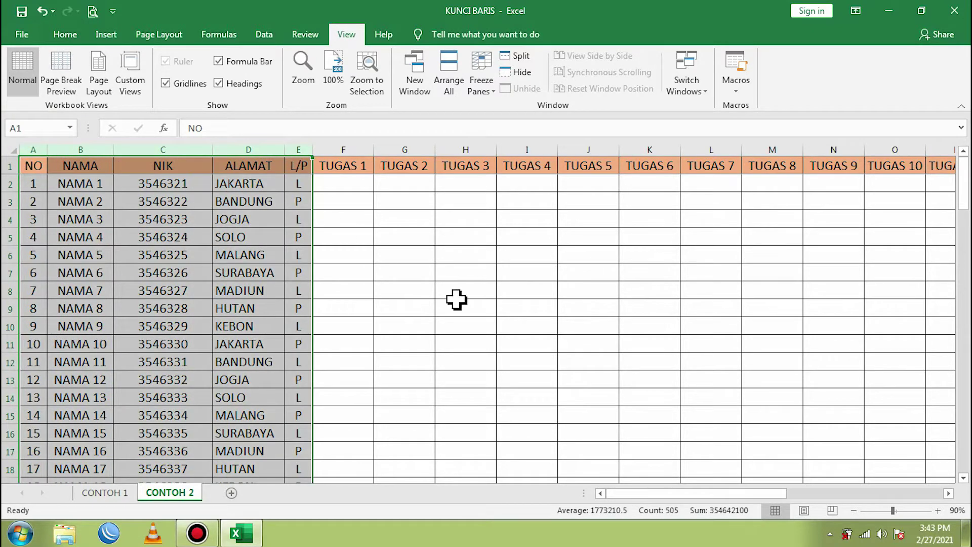
pyautogui.click(485, 304)
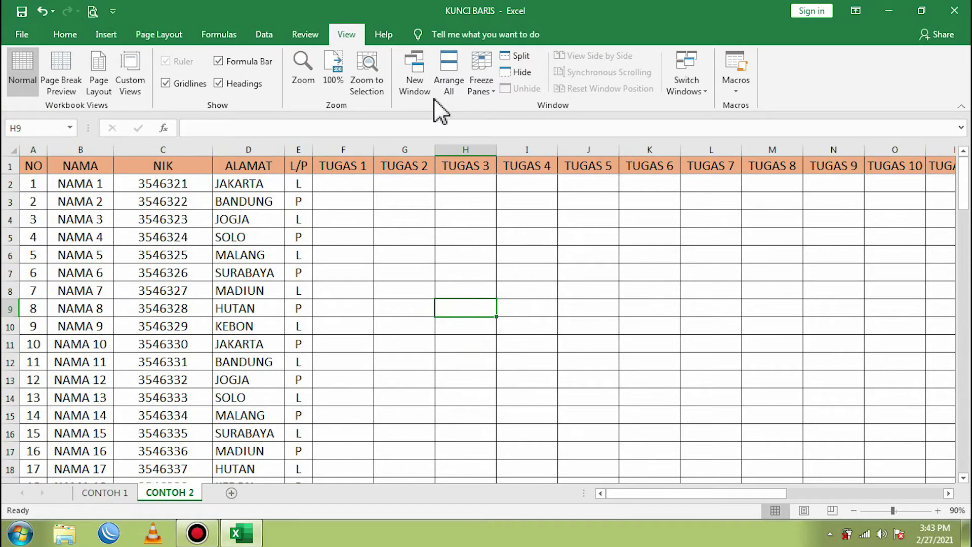
pyautogui.click(482, 89)
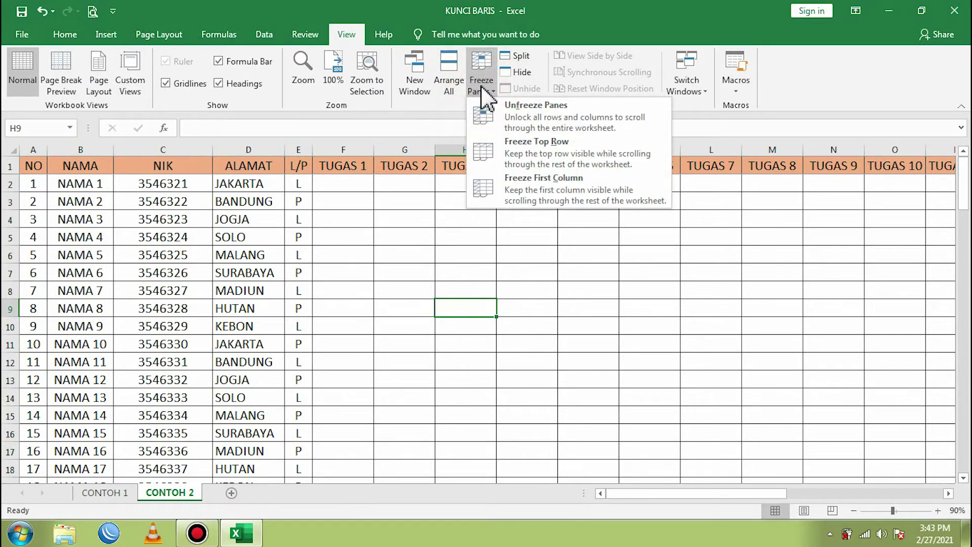
pyautogui.click(525, 120)
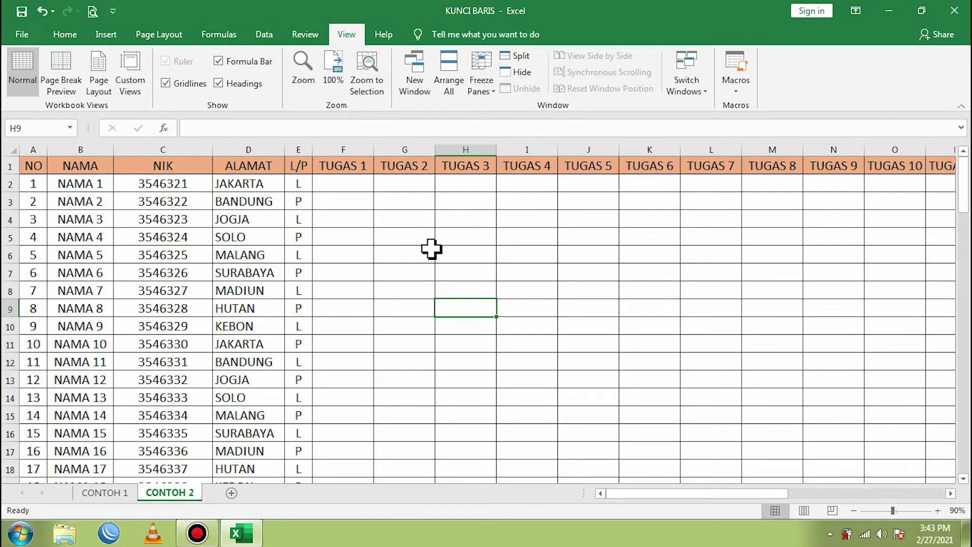
pyautogui.click(408, 251)
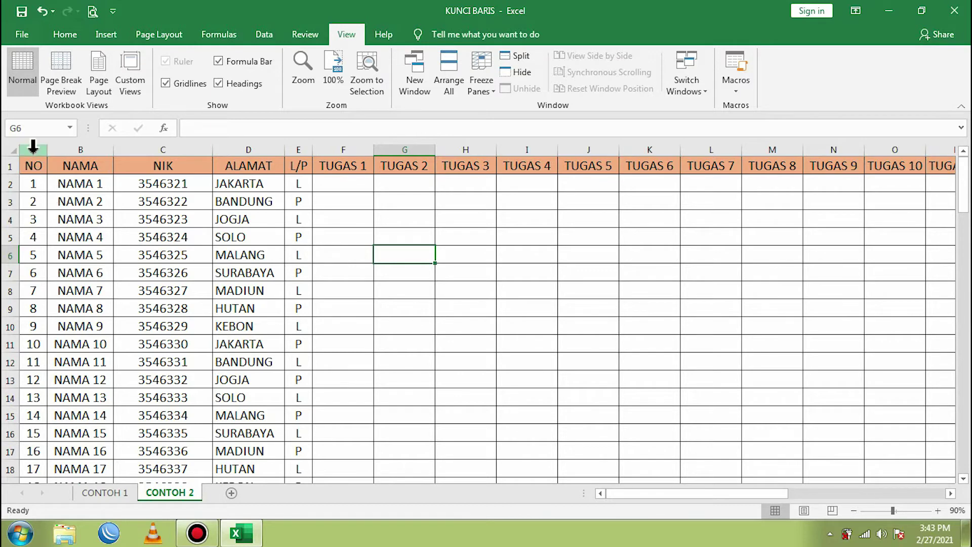
# Point out columns A to E, column F, and rows 1 and 2 by selecting each of them
pyautogui.moveTo(33, 147); pyautogui.dragTo(294, 150)
pyautogui.click(309, 222)
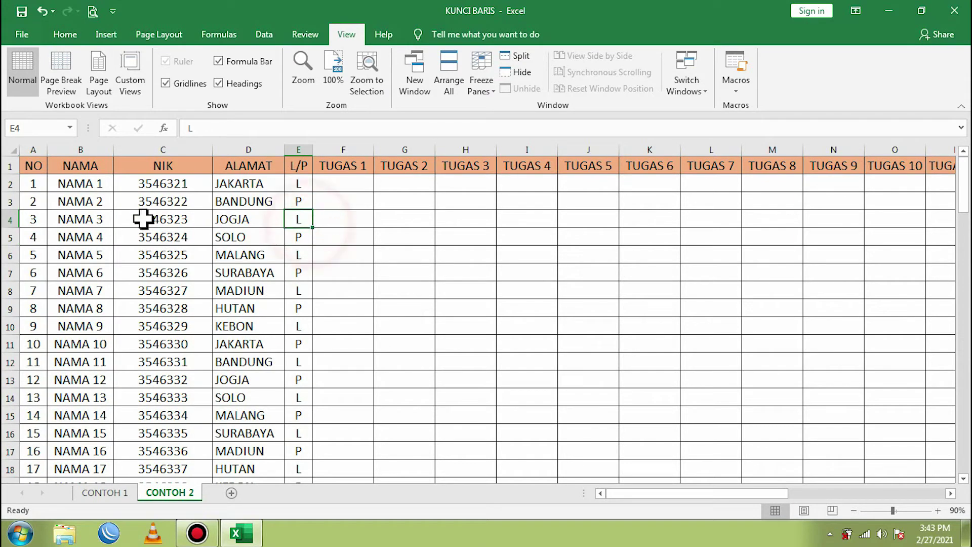
pyautogui.moveTo(33, 147); pyautogui.dragTo(222, 158)
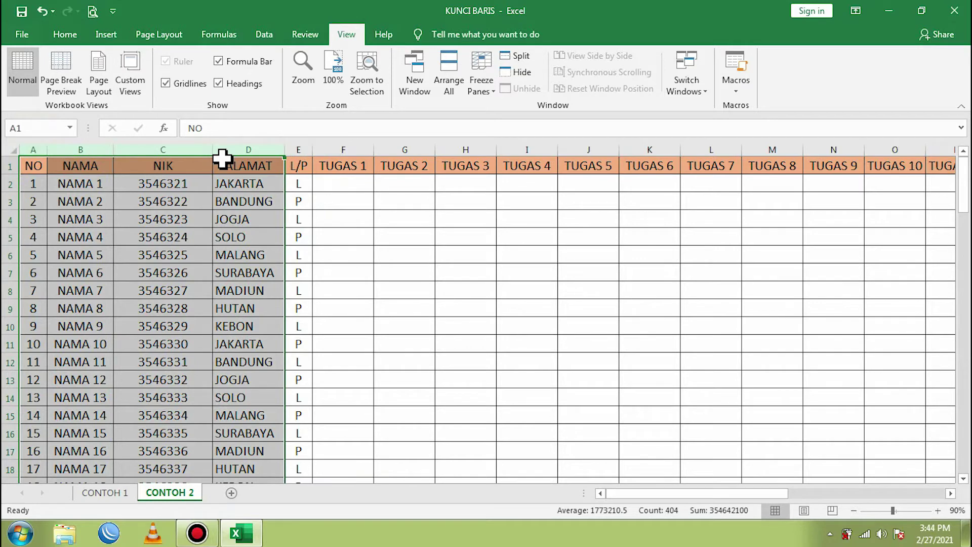
pyautogui.click(270, 212)
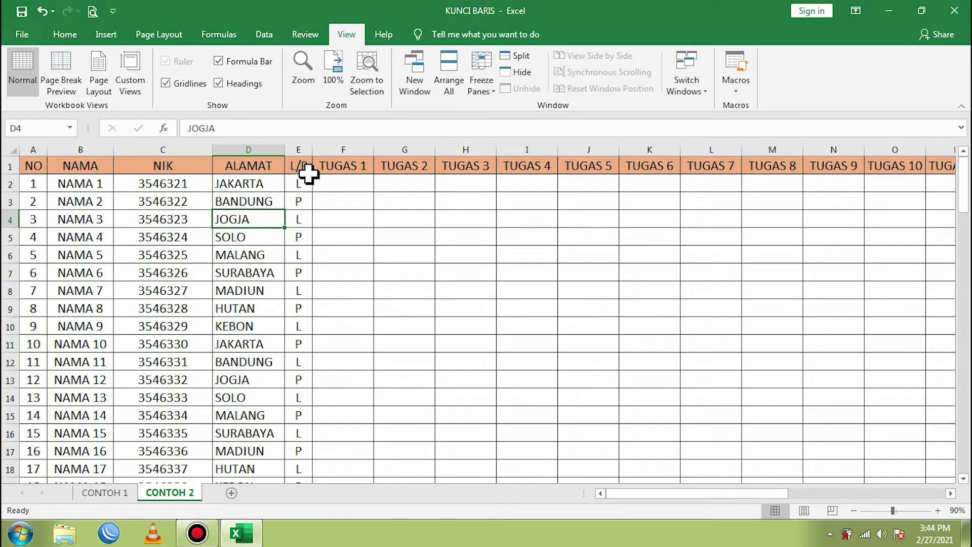
pyautogui.moveTo(34, 147); pyautogui.dragTo(297, 150)
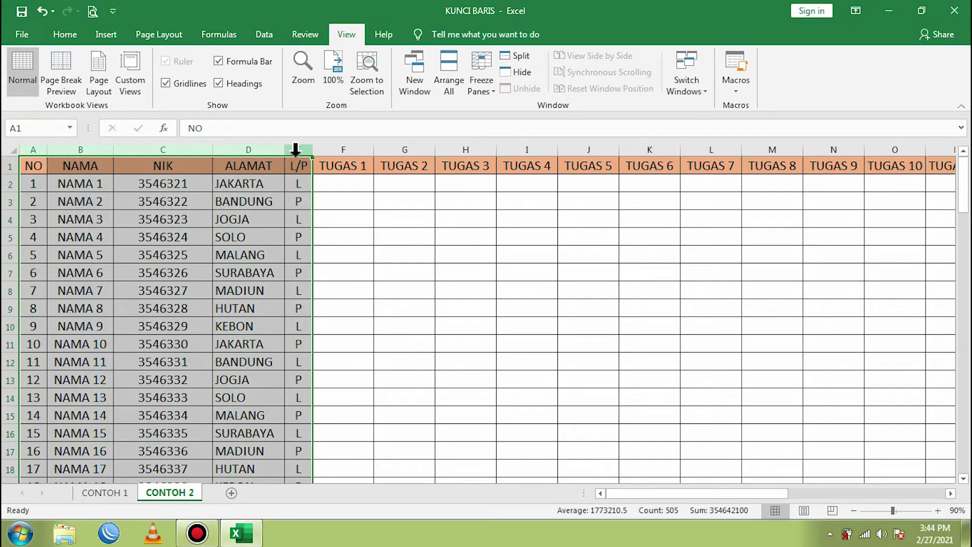
pyautogui.click(343, 144)
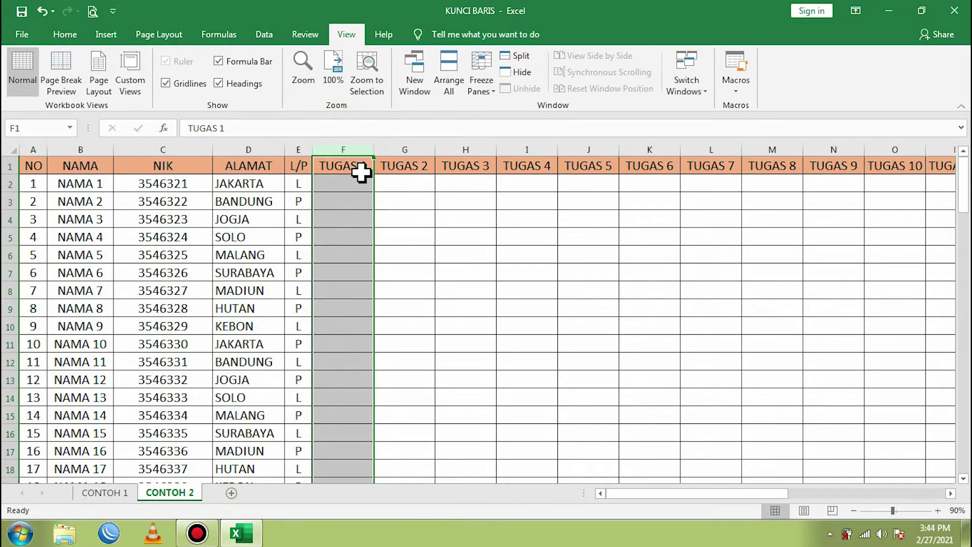
pyautogui.click(344, 187)
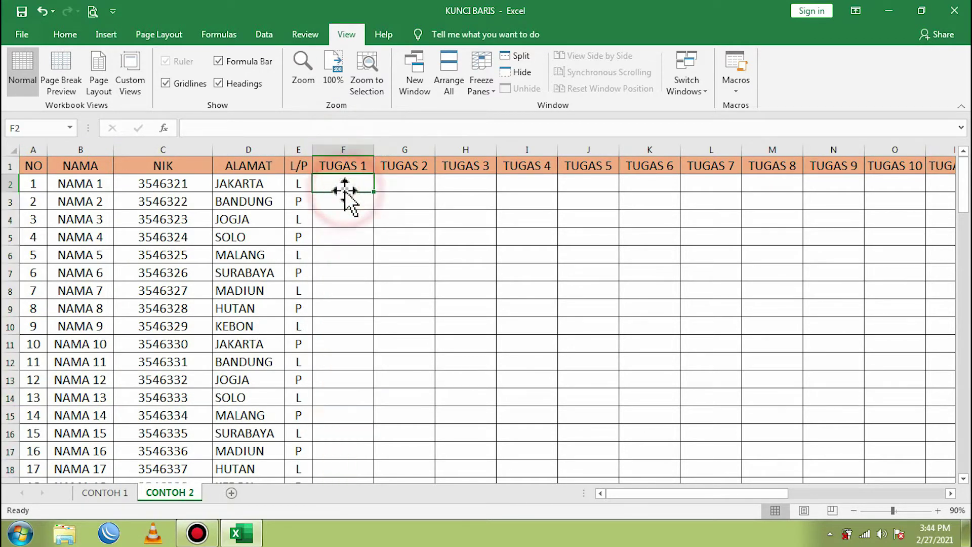
pyautogui.click(5, 167)
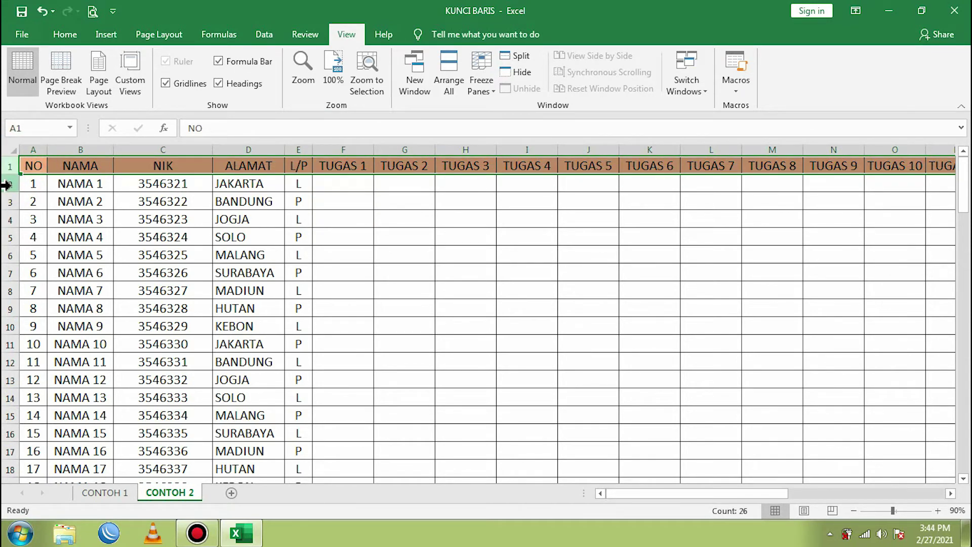
pyautogui.click(7, 185)
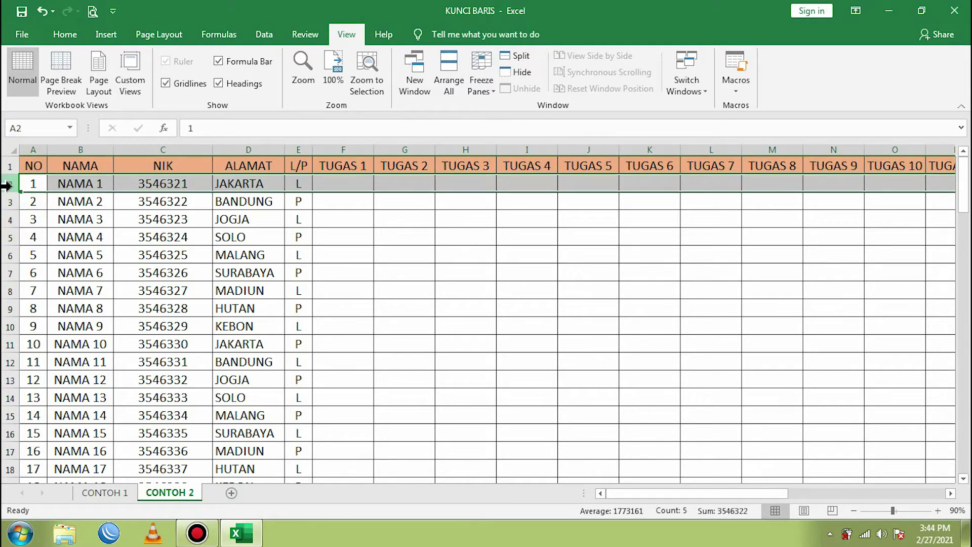
pyautogui.click(298, 142)
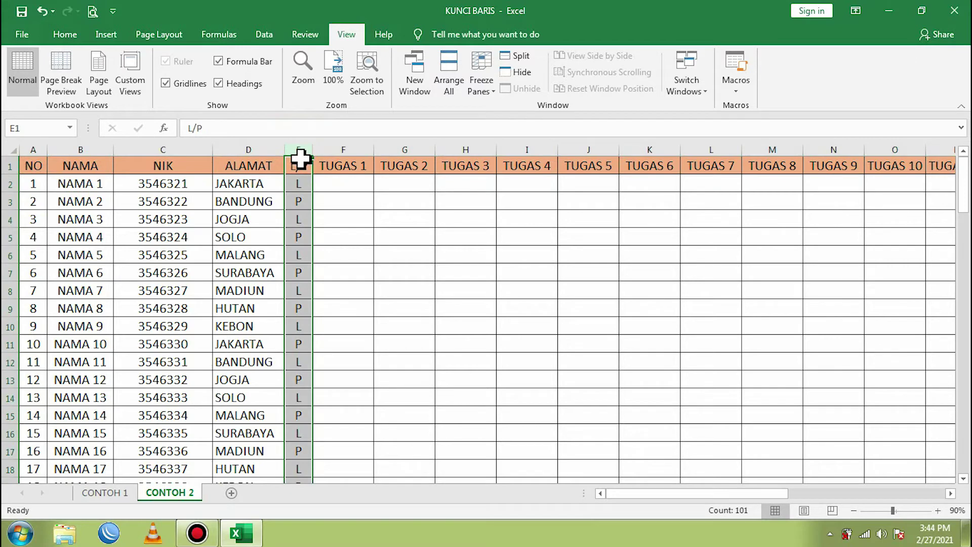
# Lock columns A to E by selecting the whole of column F and applying Freeze Panes
pyautogui.click(348, 145)
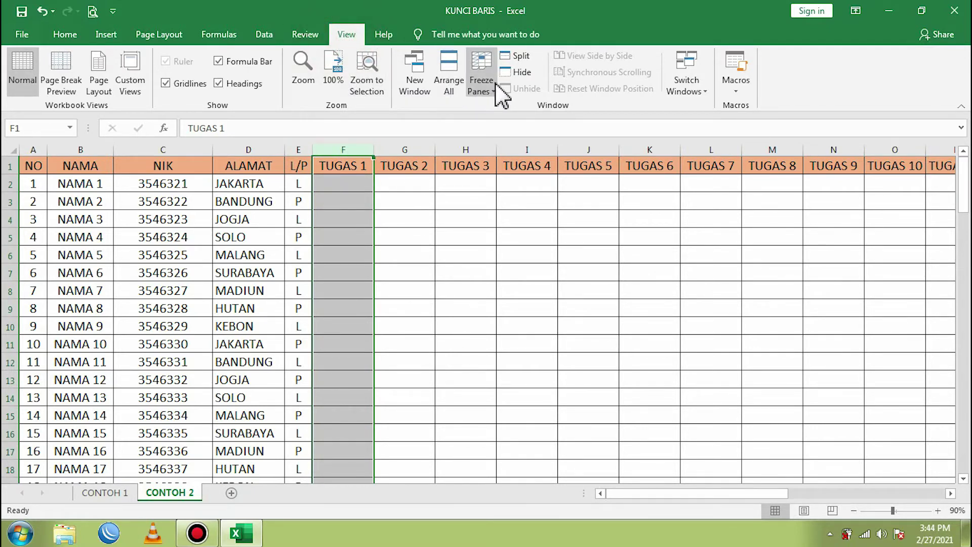
pyautogui.click(494, 97)
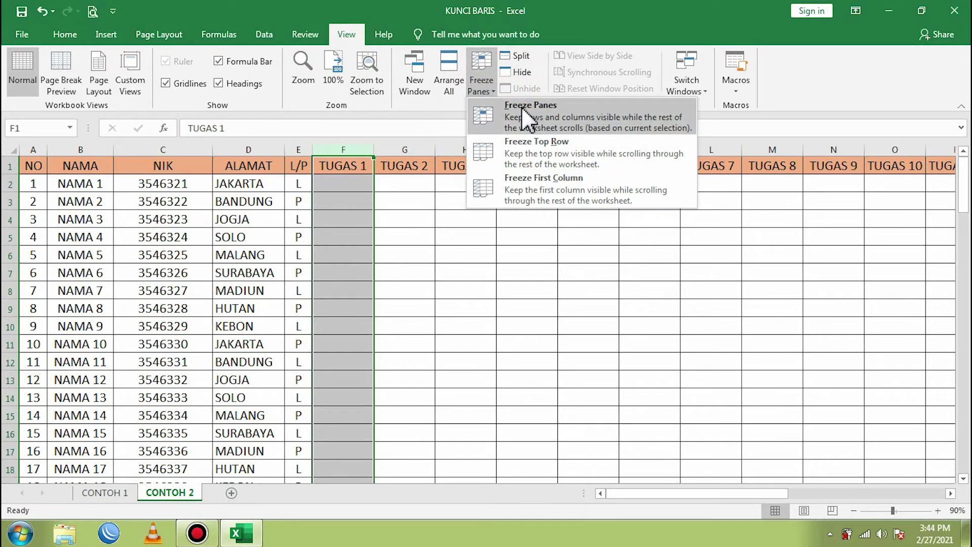
pyautogui.click(527, 119)
pyautogui.click(407, 201)
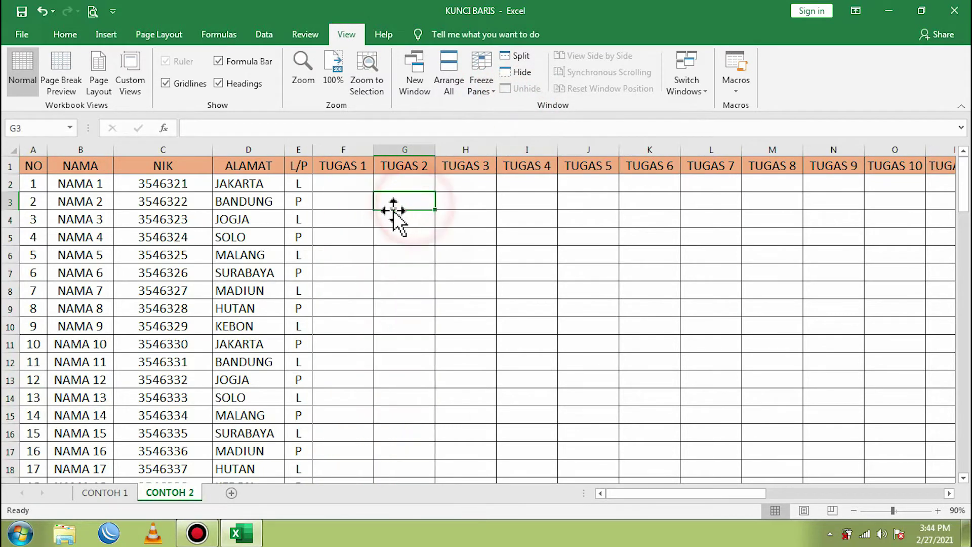
# Check the frozen columns NO to L/P while moving across the TUGAS columns, and highlight row 1 and columns A to E
pyautogui.moveTo(655, 493); pyautogui.dragTo(574, 489)
pyautogui.click(338, 187)
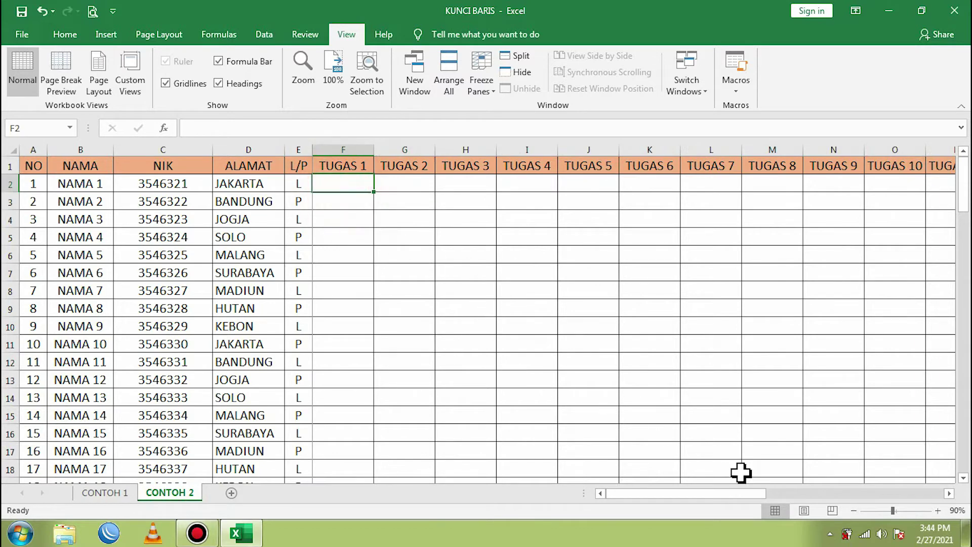
pyautogui.moveTo(673, 495)
pyautogui.mouseDown()
pyautogui.moveTo(760, 496)
pyautogui.moveTo(671, 495)
pyautogui.mouseUp()
pyautogui.click(356, 343)
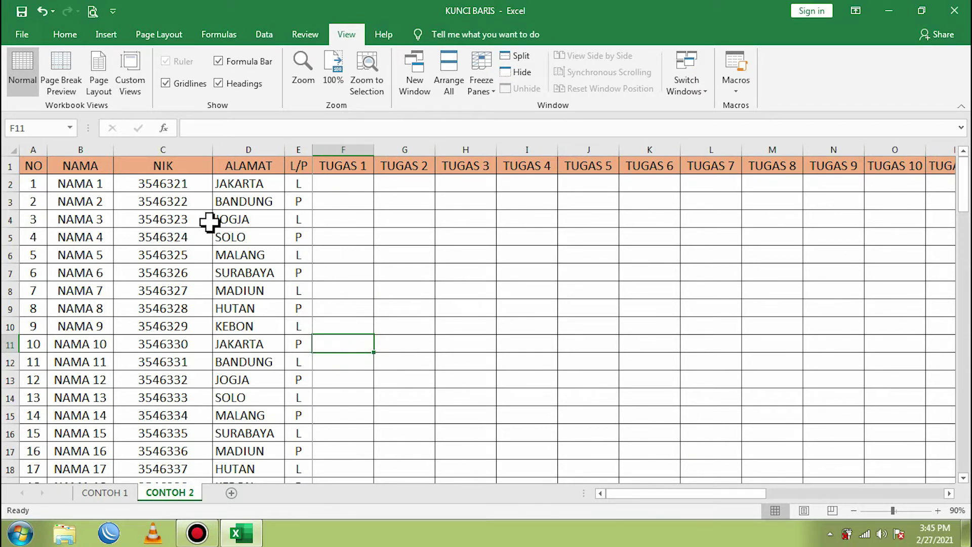
pyautogui.click(6, 167)
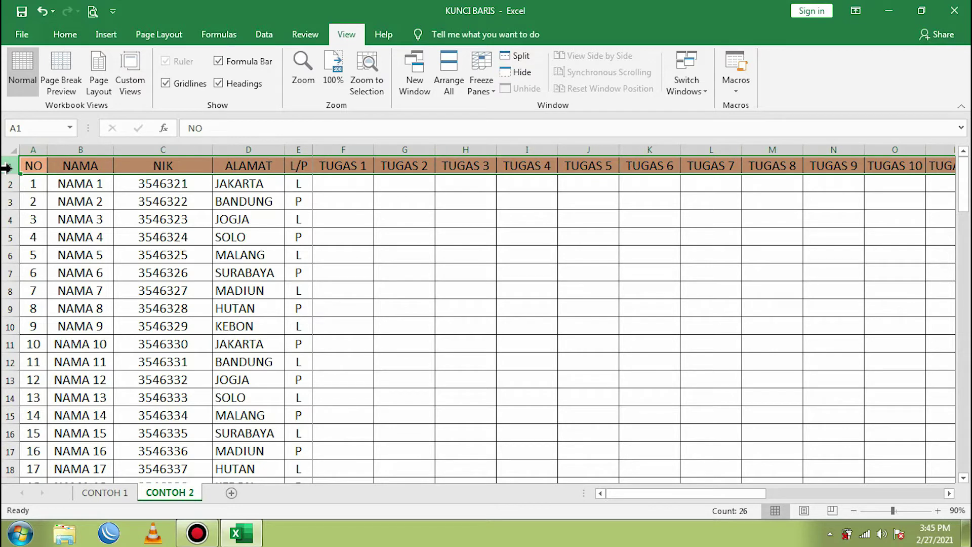
pyautogui.moveTo(34, 150); pyautogui.dragTo(296, 139)
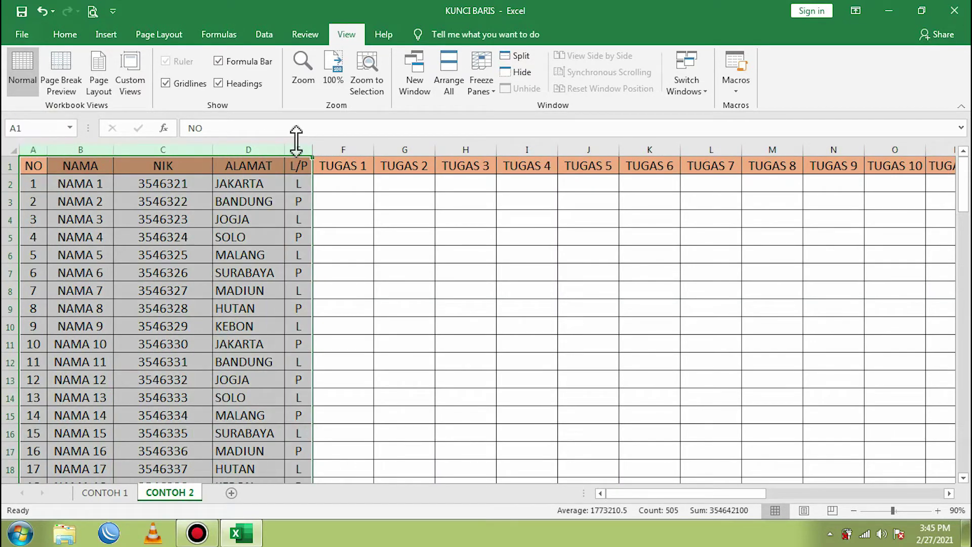
pyautogui.click(348, 188)
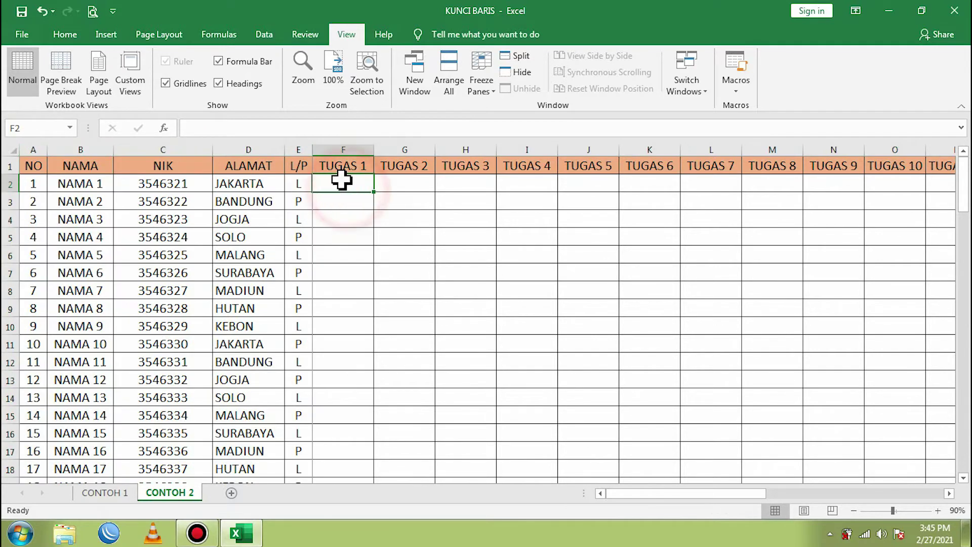
pyautogui.moveTo(697, 491); pyautogui.dragTo(663, 493)
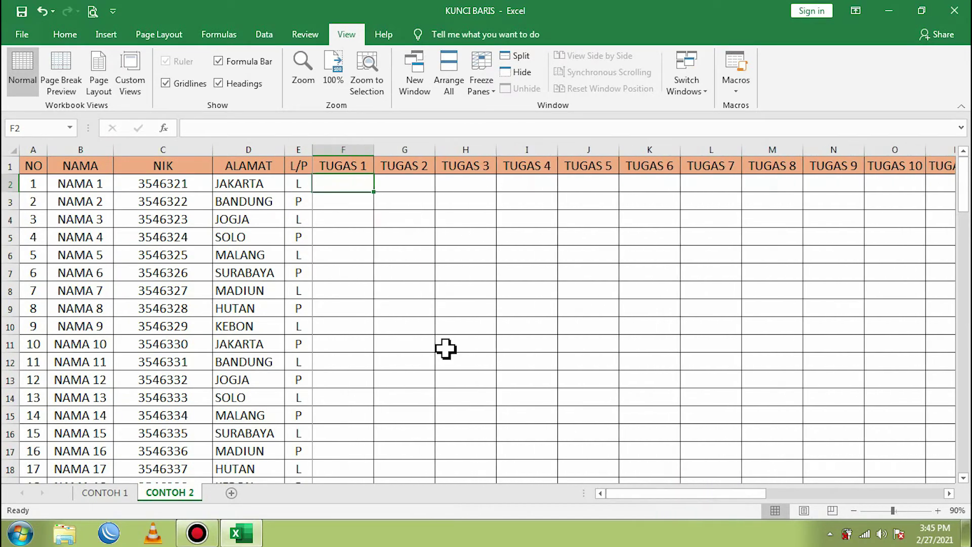
# Unlock columns A to E with Unfreeze Panes
pyautogui.click(367, 272)
pyautogui.click(349, 189)
pyautogui.click(483, 85)
pyautogui.click(500, 120)
pyautogui.click(347, 203)
# Check the unlocked table across and down, and point out column F, row 2 and cell F2 by selecting them
pyautogui.click(336, 167)
pyautogui.moveTo(699, 493); pyautogui.dragTo(653, 510)
pyautogui.scroll(-1, 341, 252)
pyautogui.scroll(1, 341, 252)
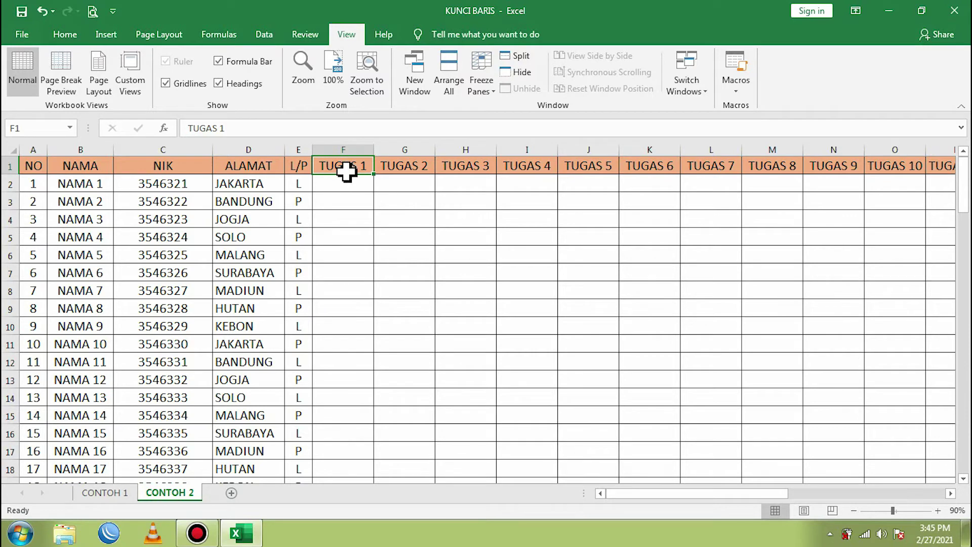
pyautogui.click(345, 149)
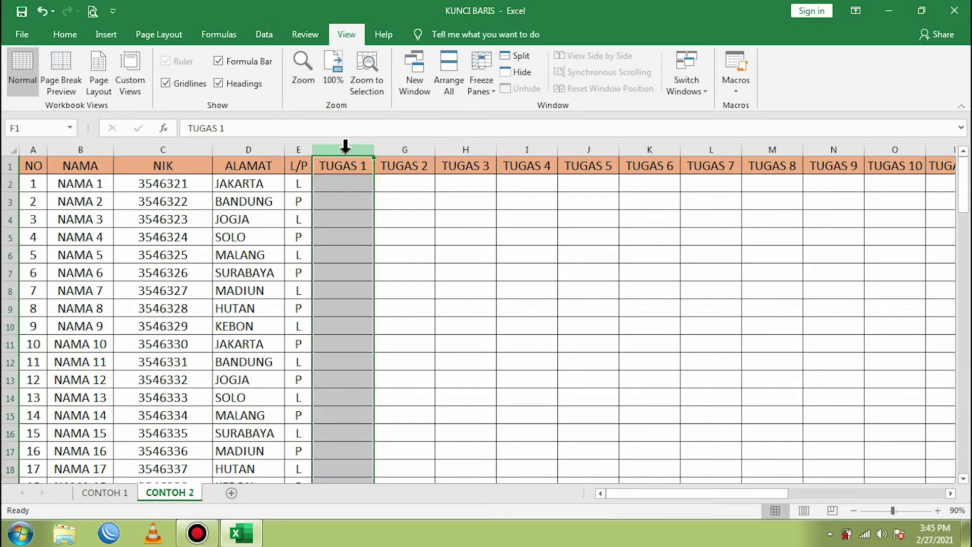
pyautogui.click(3, 185)
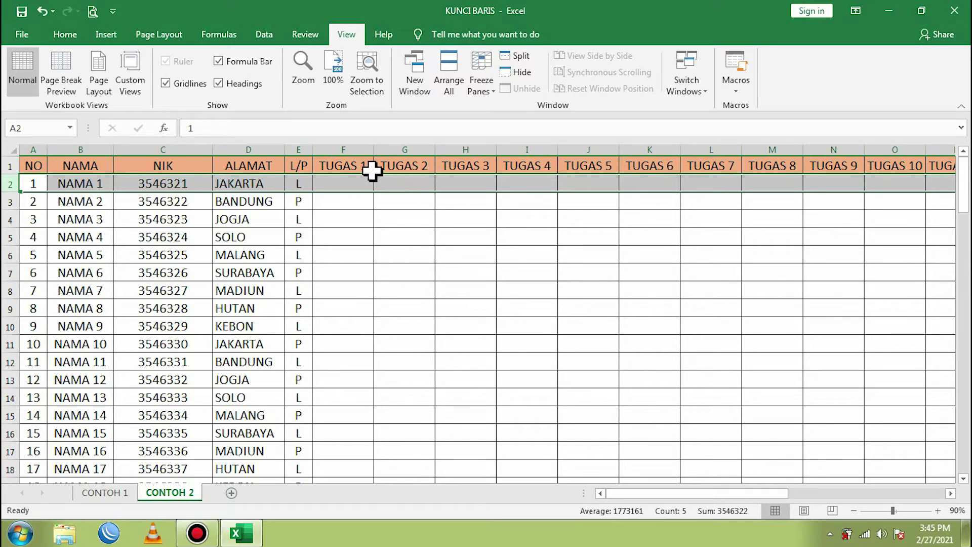
pyautogui.click(338, 188)
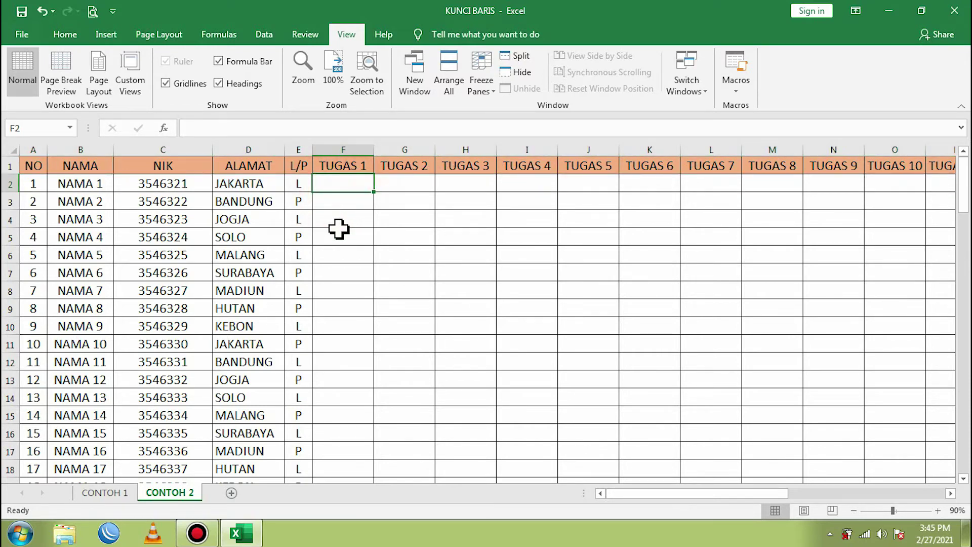
# Select the entire header row 1 and fill it with red
pyautogui.click(6, 166)
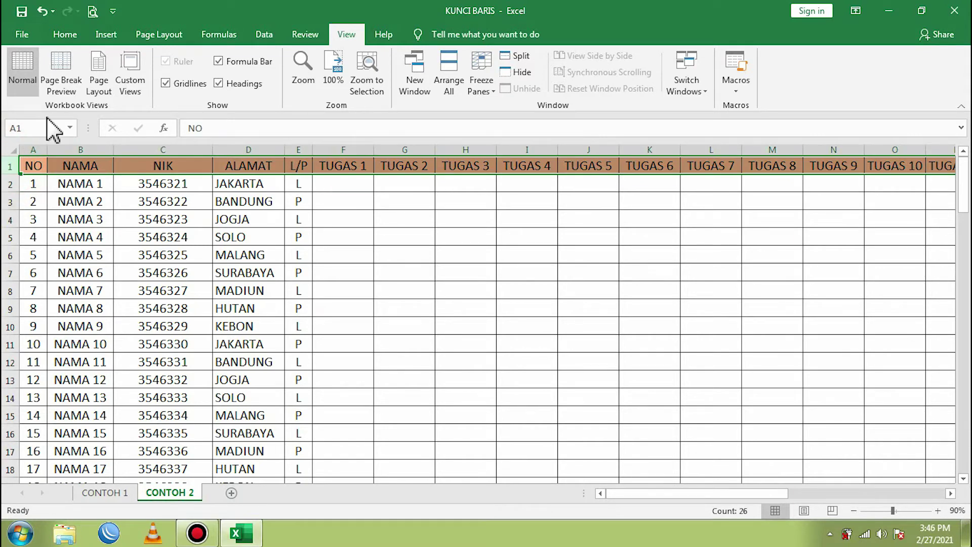
pyautogui.click(58, 35)
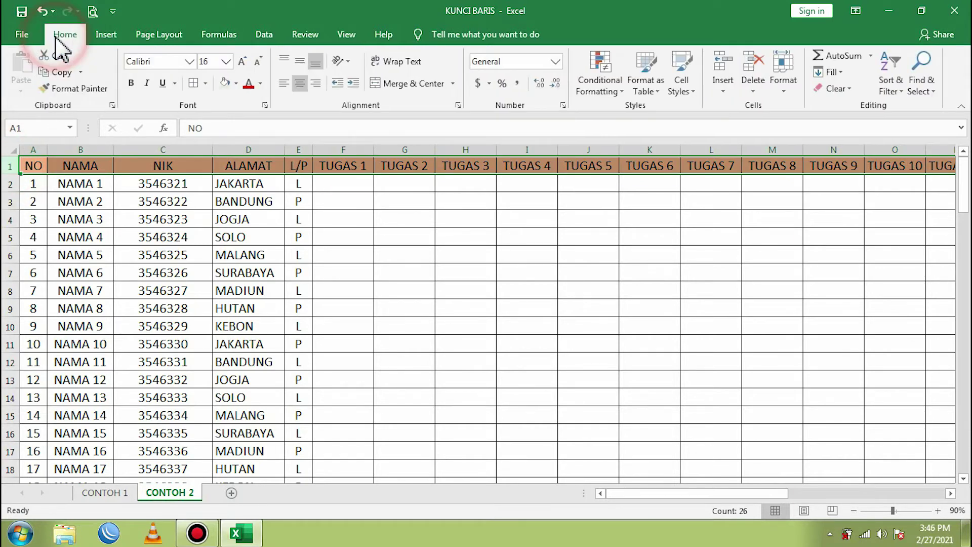
pyautogui.click(236, 83)
pyautogui.click(225, 195)
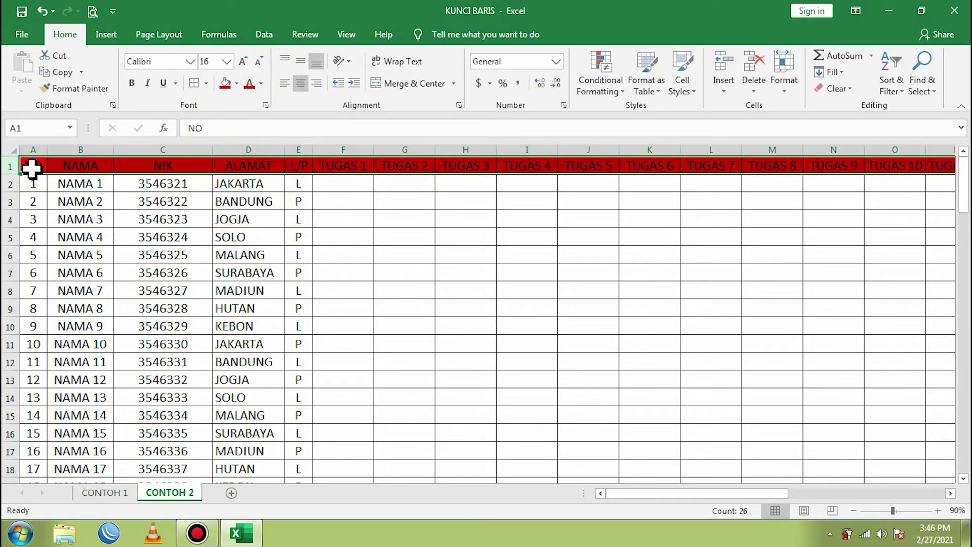
# Fill the entire L/P column E with red and select cell F2 where it meets the red header row
pyautogui.click(298, 145)
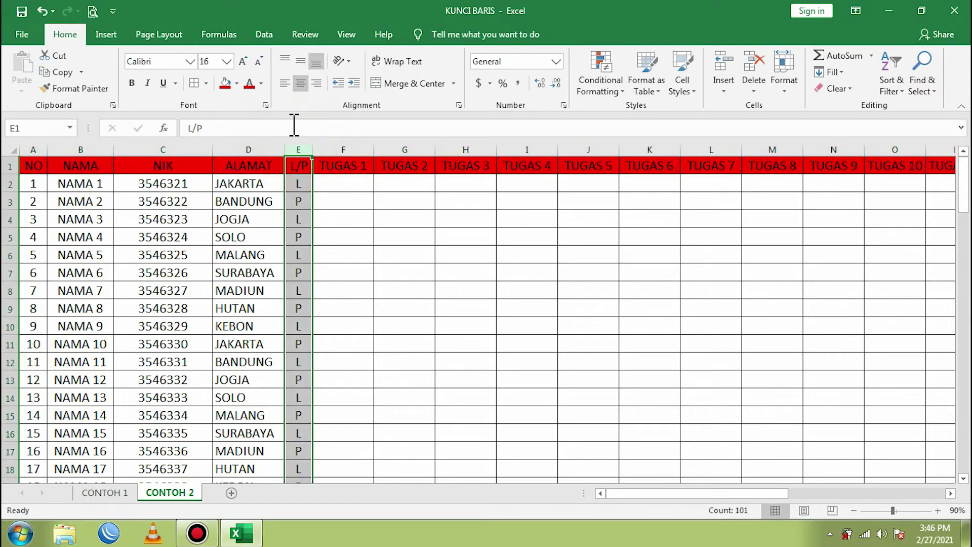
pyautogui.click(226, 84)
pyautogui.click(358, 195)
pyautogui.click(344, 326)
pyautogui.click(341, 187)
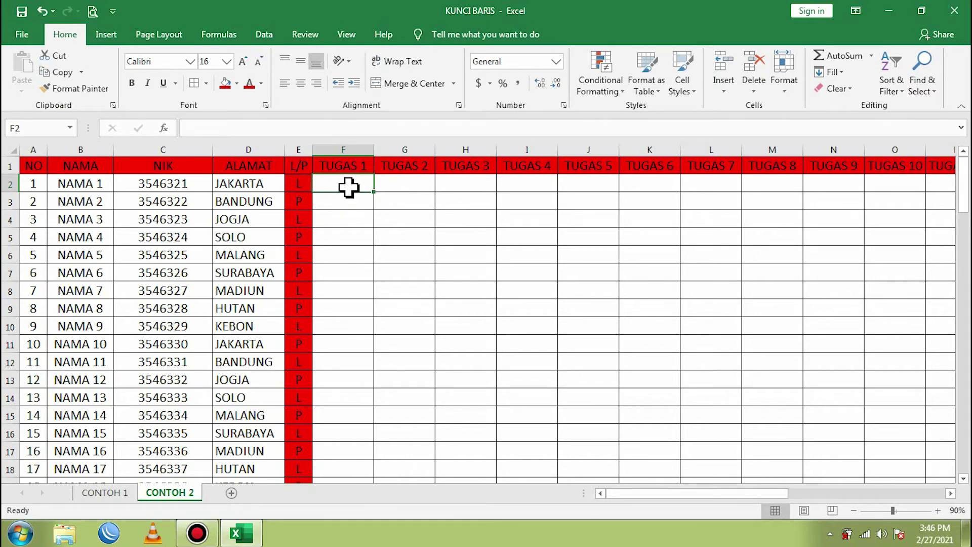
# Undo the red fills on column E and header row 1
pyautogui.click(345, 217)
pyautogui.hotkey('ctrl', 'z')
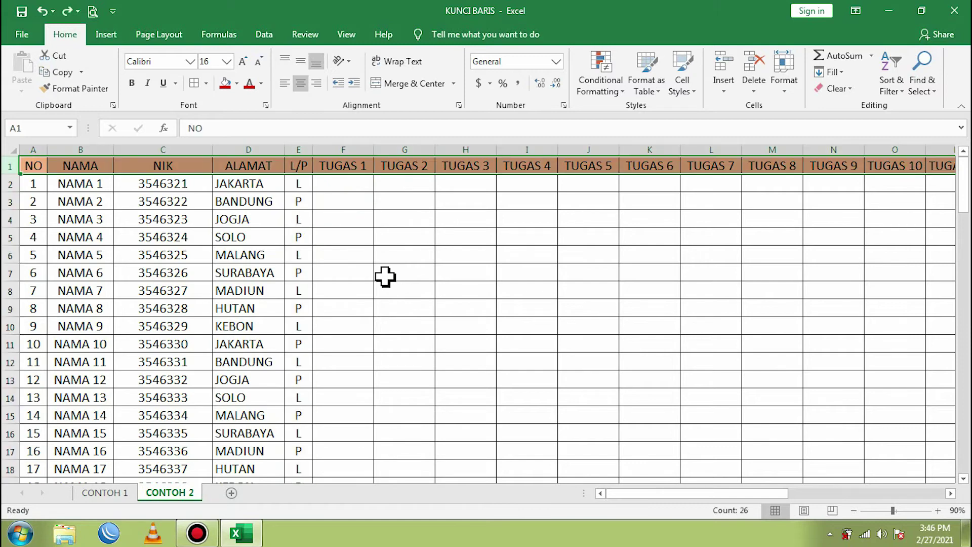
pyautogui.hotkey('ctrl', 'z')
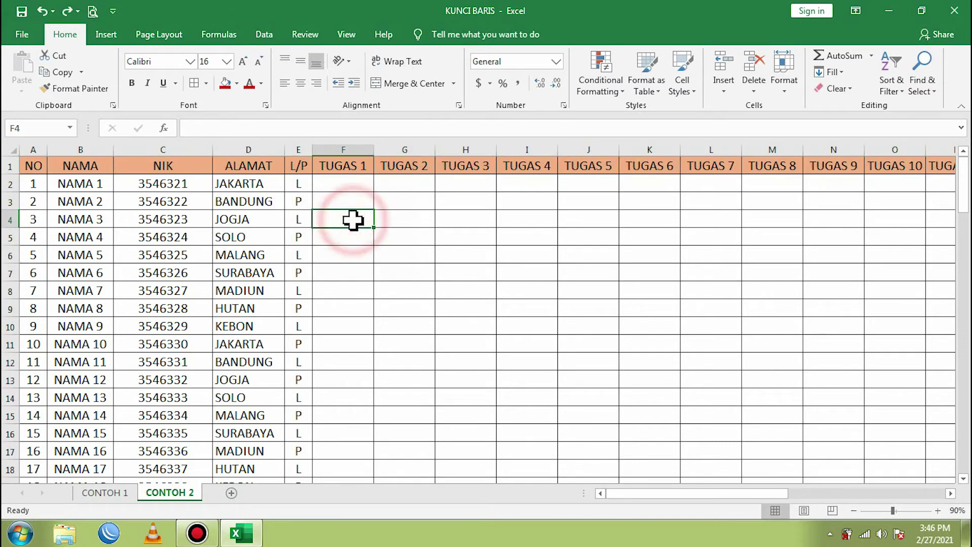
# Freeze row 1 and columns A to E together by applying Freeze Panes from cell F2
pyautogui.click(345, 185)
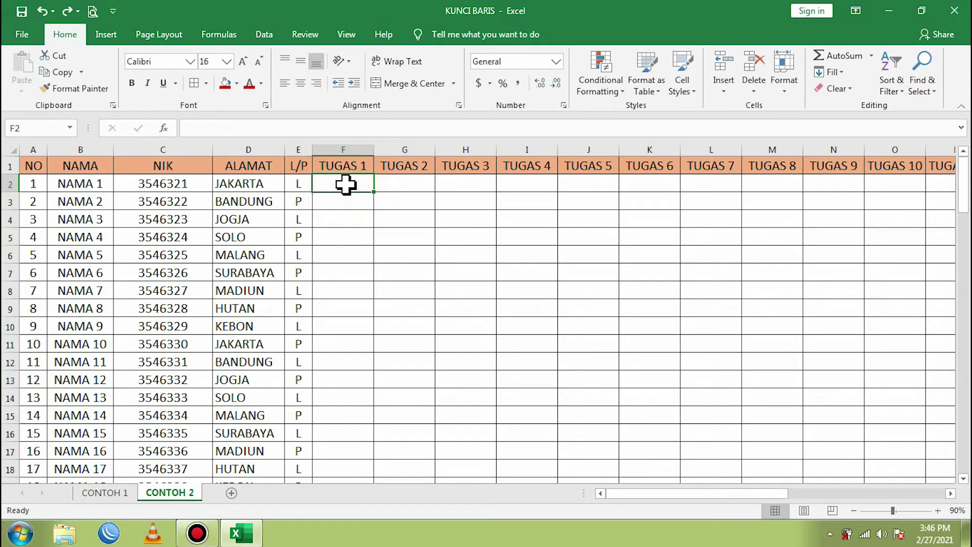
pyautogui.click(347, 34)
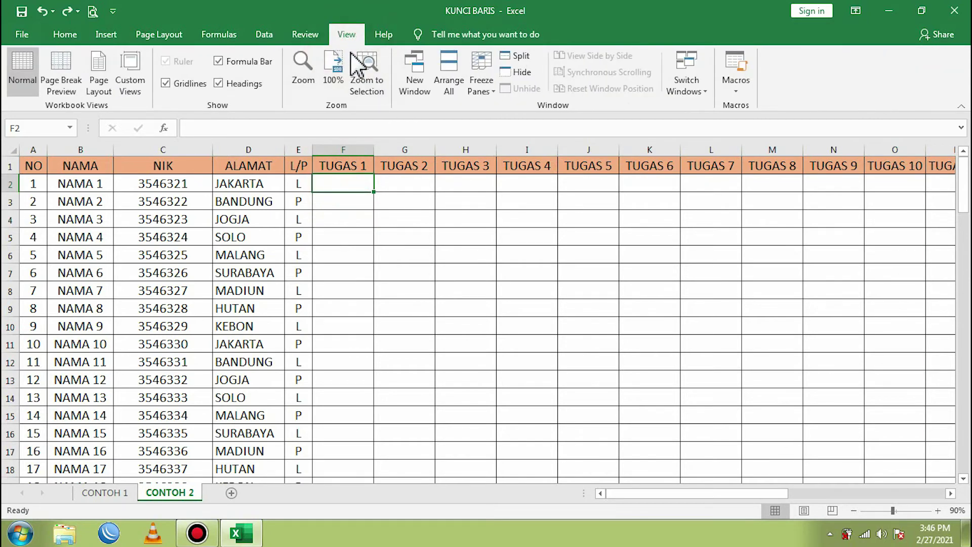
pyautogui.click(484, 94)
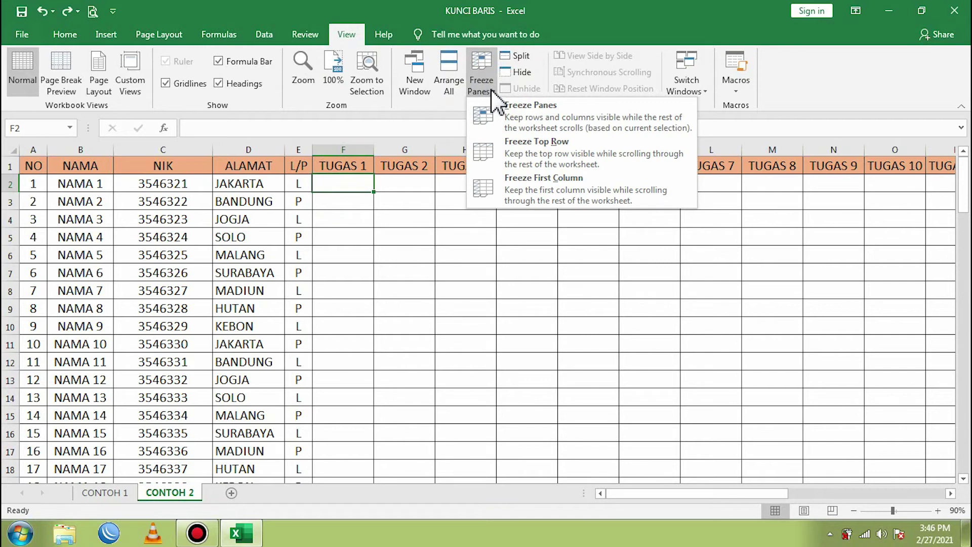
pyautogui.click(534, 116)
pyautogui.click(359, 205)
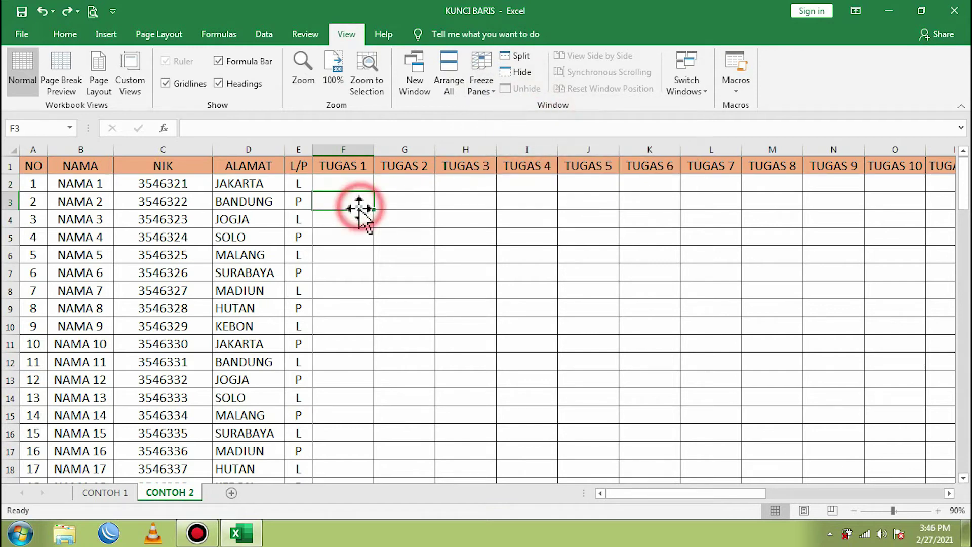
# Check the frozen header row while moving down the TUGAS 1 column from cell F2 to row 44
pyautogui.click(343, 184)
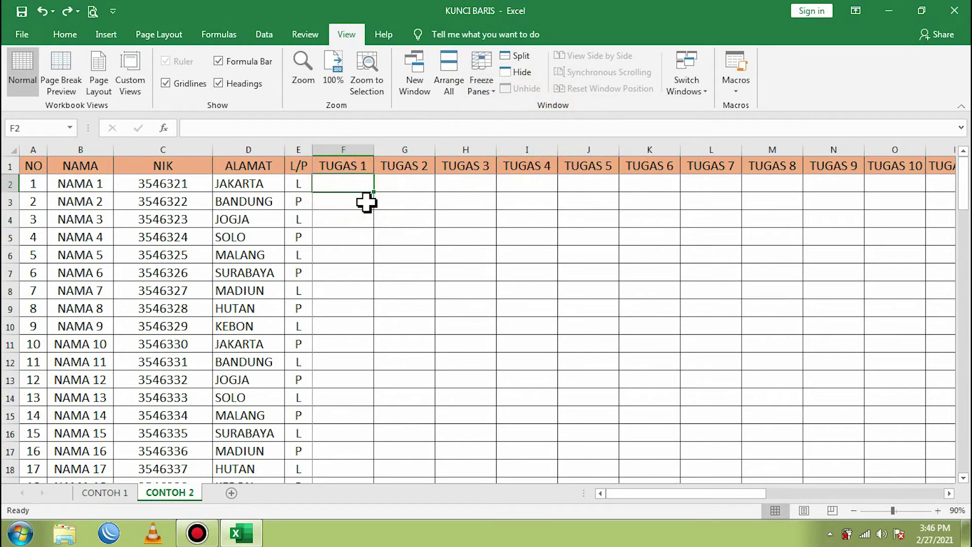
pyautogui.press('Down')
pyautogui.press('Down')
pyautogui.press('Down')
pyautogui.press('Down')
pyautogui.press('Down')
pyautogui.press('Down')
pyautogui.press('Down')
pyautogui.press('Down')
pyautogui.press('Down')
pyautogui.press('Down')
pyautogui.press('Down')
pyautogui.press('Down')
pyautogui.press('Down')
pyautogui.press('Down')
pyautogui.press('Down')
pyautogui.press('Down')
pyautogui.press('Down')
pyautogui.press('Down')
pyautogui.press('Down')
pyautogui.press('Down')
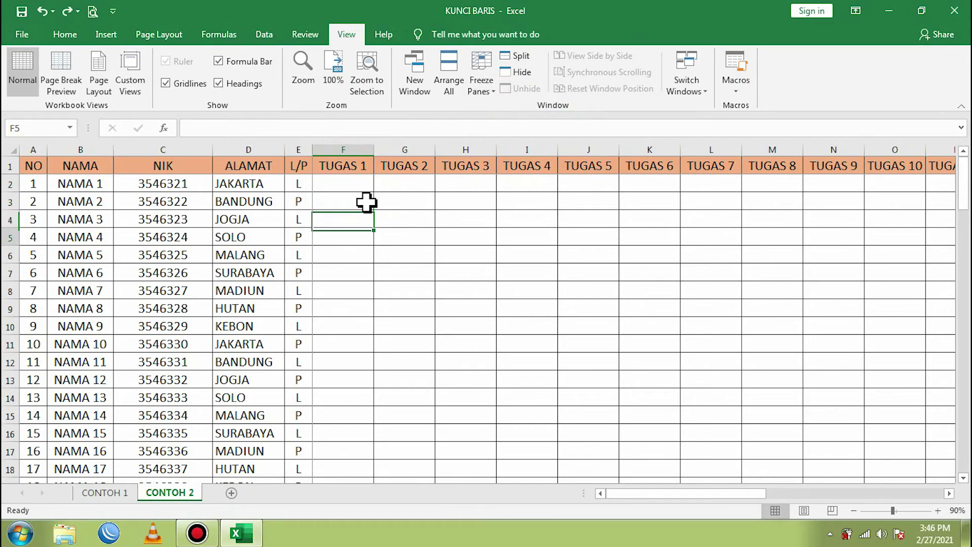
pyautogui.press('Down')
pyautogui.press('Down')
pyautogui.press('Down')
pyautogui.press('Down')
pyautogui.press('Down')
pyautogui.press('Down')
pyautogui.press('Down')
pyautogui.press('Down')
pyautogui.press('Down')
pyautogui.press('Down')
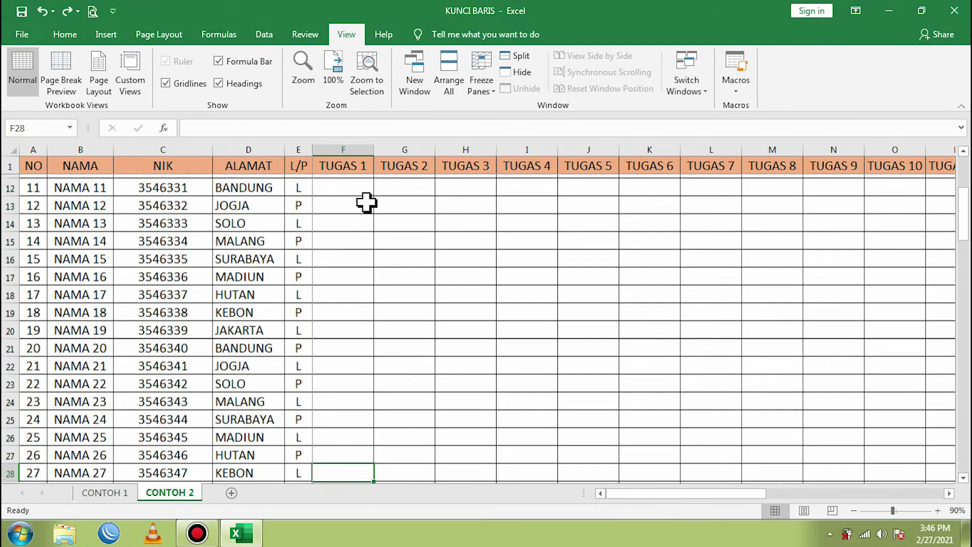
pyautogui.press('Down')
pyautogui.press('Down')
pyautogui.press('Down')
pyautogui.press('Down')
pyautogui.press('Down')
pyautogui.press('Down')
pyautogui.press('Down')
pyautogui.press('Down')
pyautogui.press('Down')
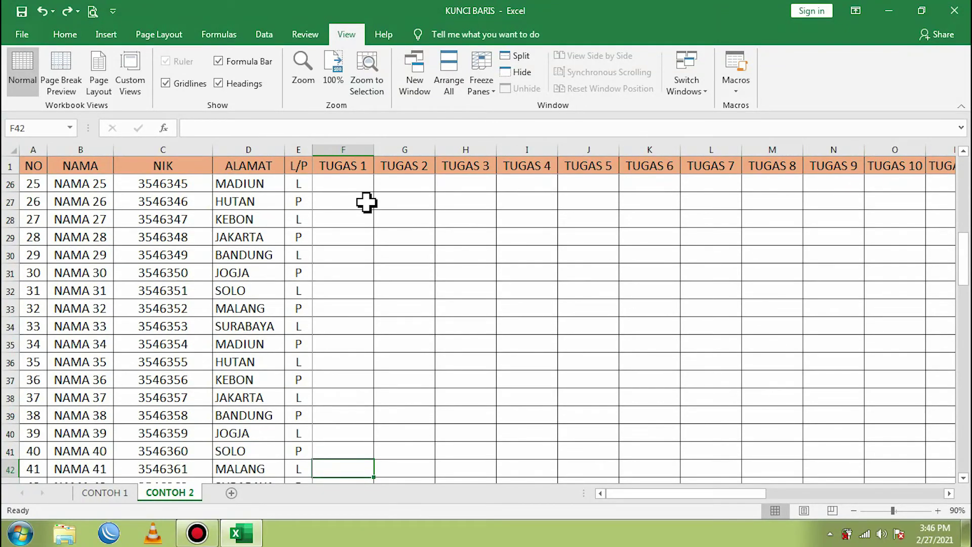
pyautogui.press('Down')
pyautogui.press('Down')
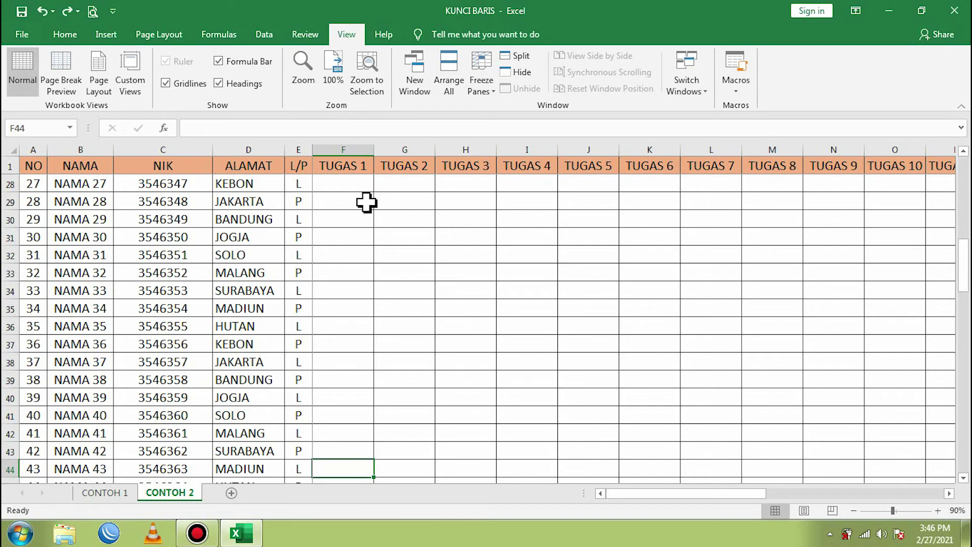
# Check the frozen columns NO to L/P while moving across row 44 past the KETERANGAN column
pyautogui.press('Right')
pyautogui.press('Right')
pyautogui.press('Right')
pyautogui.press('Right')
pyautogui.press('Right')
pyautogui.press('Right')
pyautogui.press('Right')
pyautogui.press('Right')
pyautogui.press('Right')
pyautogui.press('Right')
pyautogui.press('Right')
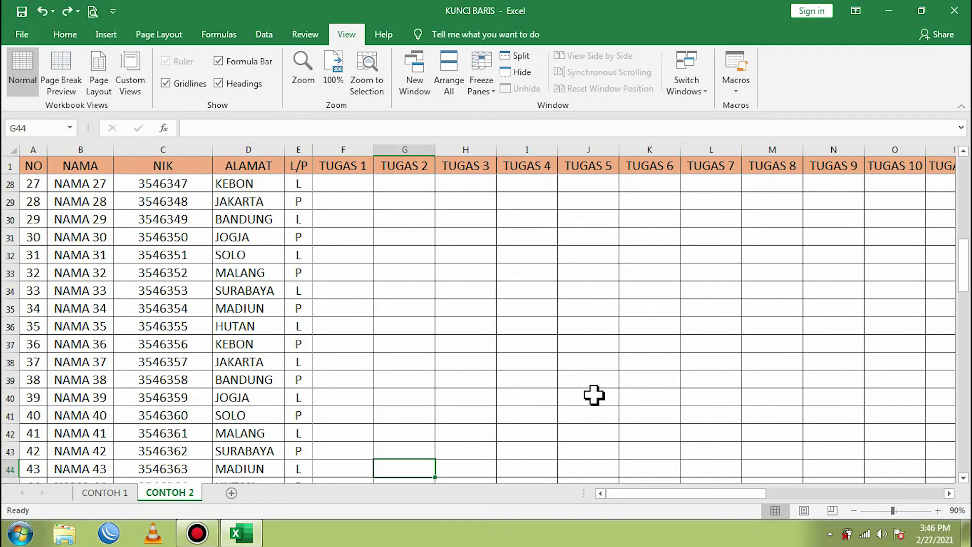
pyautogui.press('Right')
pyautogui.press('Right')
pyautogui.press('Right')
pyautogui.press('Right')
pyautogui.press('Right')
pyautogui.press('Right')
pyautogui.press('Right')
pyautogui.press('Right')
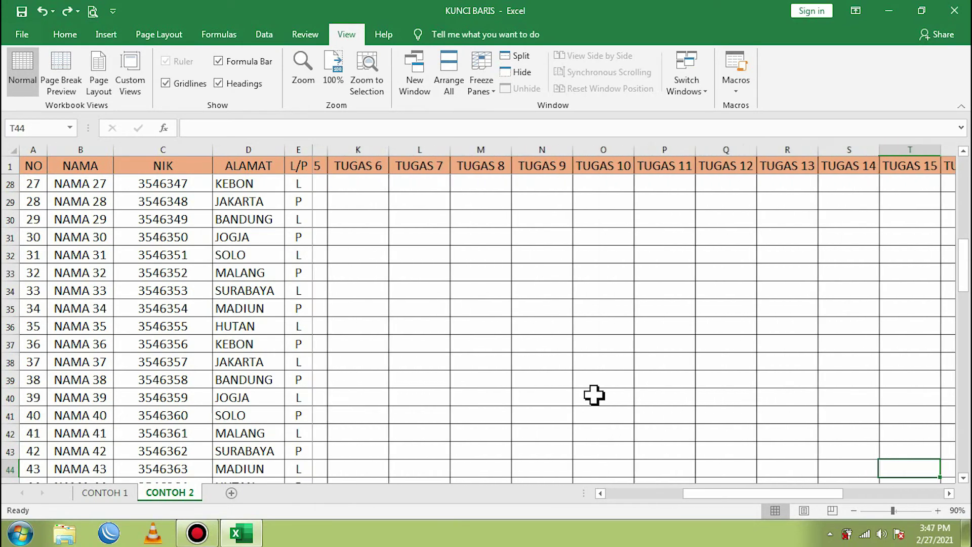
pyautogui.press('Right')
pyautogui.press('Right')
pyautogui.press('Right')
pyautogui.press('Right')
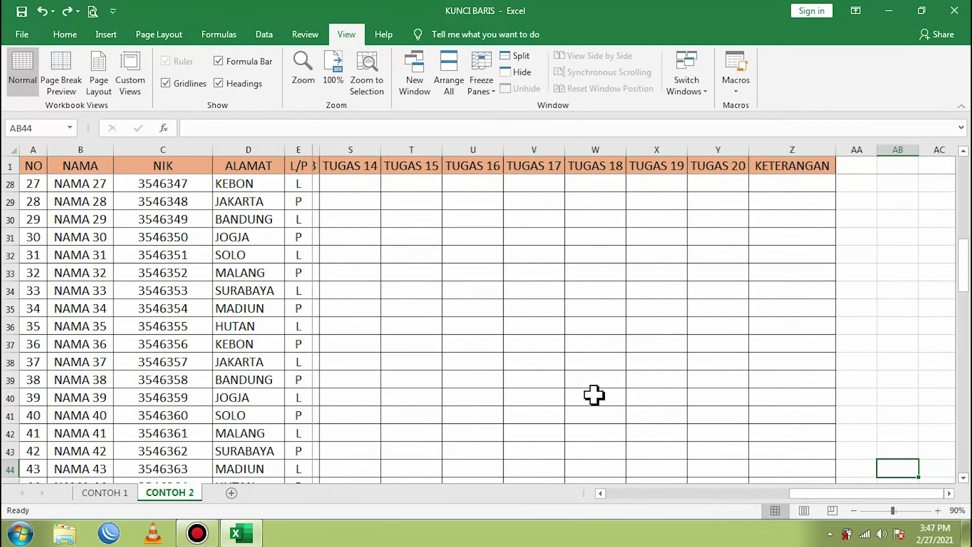
# Move back across to TUGAS 1 and check the frozen header row and columns further down and up the table
pyautogui.press('Left')
pyautogui.press('Left')
pyautogui.press('Left')
pyautogui.press('Left')
pyautogui.press('Left')
pyautogui.press('Left')
pyautogui.press('Left')
pyautogui.press('Left')
pyautogui.press('Left')
pyautogui.press('Left')
pyautogui.press('Left')
pyautogui.press('Left')
pyautogui.press('Left')
pyautogui.press('Left')
pyautogui.press('Left')
pyautogui.press('Left')
pyautogui.press('Left')
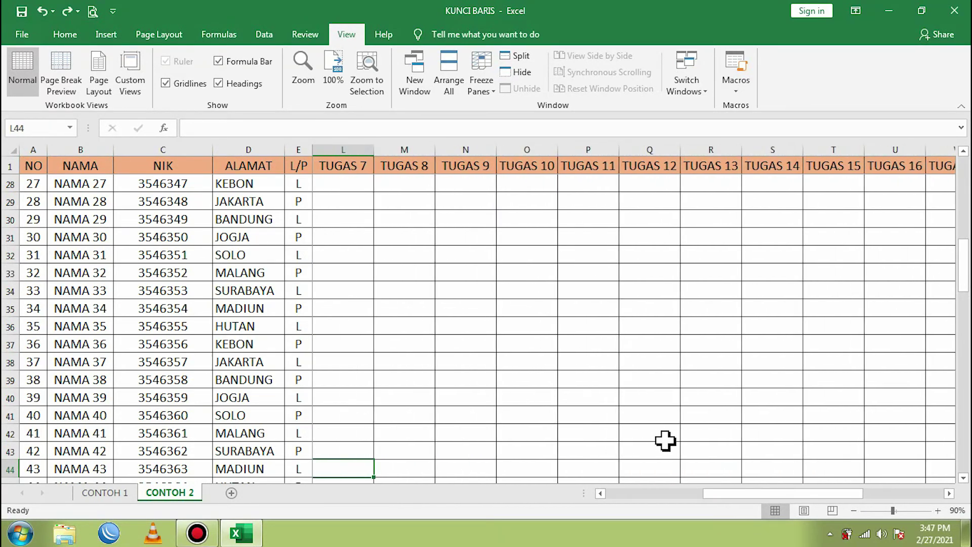
pyautogui.moveTo(751, 491); pyautogui.dragTo(577, 501)
pyautogui.scroll(9, 438, 428)
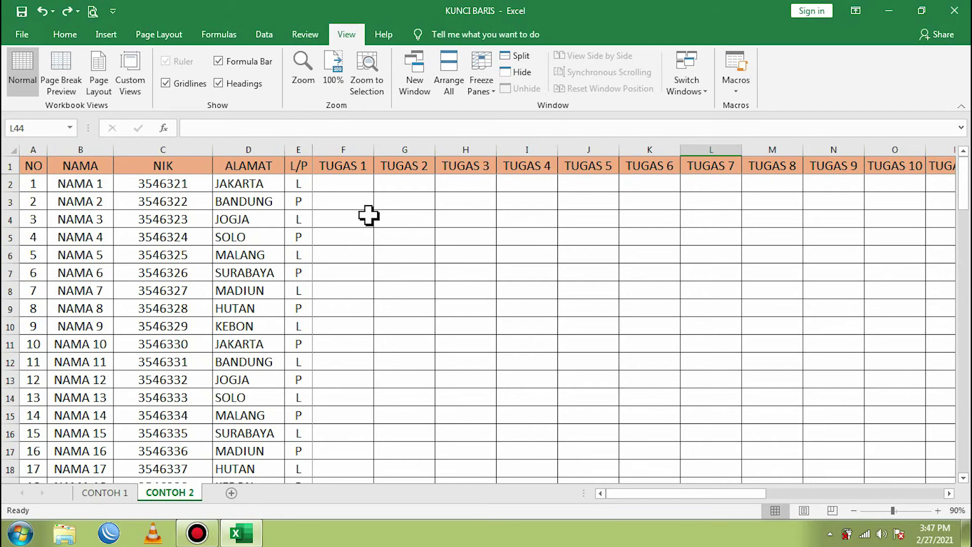
pyautogui.scroll(-6, 400, 344)
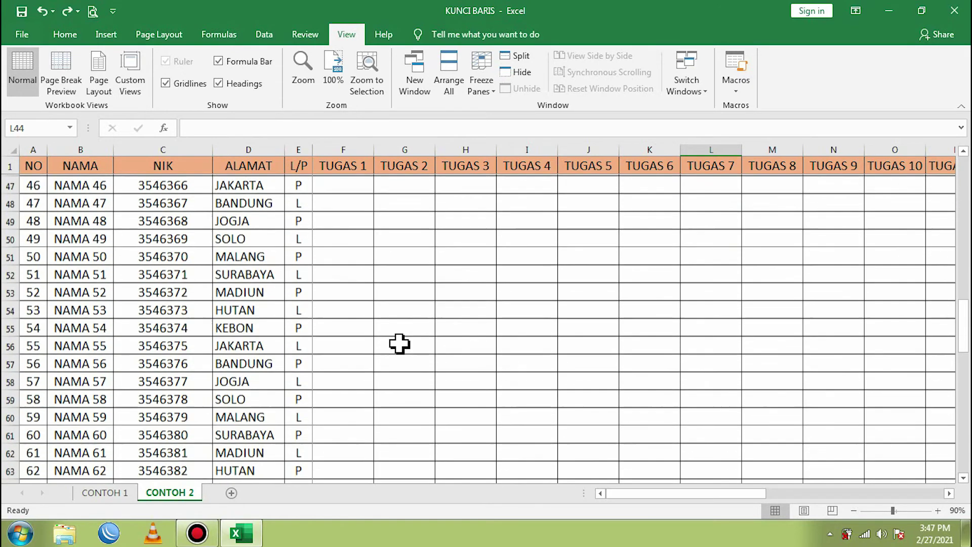
pyautogui.moveTo(706, 495); pyautogui.dragTo(616, 487)
pyautogui.scroll(16, 392, 422)
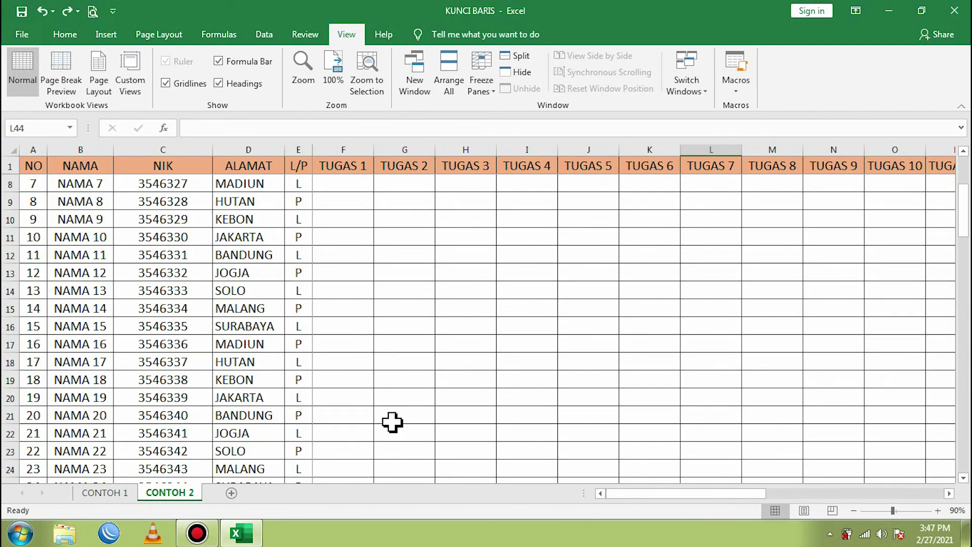
# Fill the data cells A2 to E101 with light orange after trying light green
pyautogui.moveTo(35, 187); pyautogui.dragTo(297, 446)
pyautogui.click(65, 34)
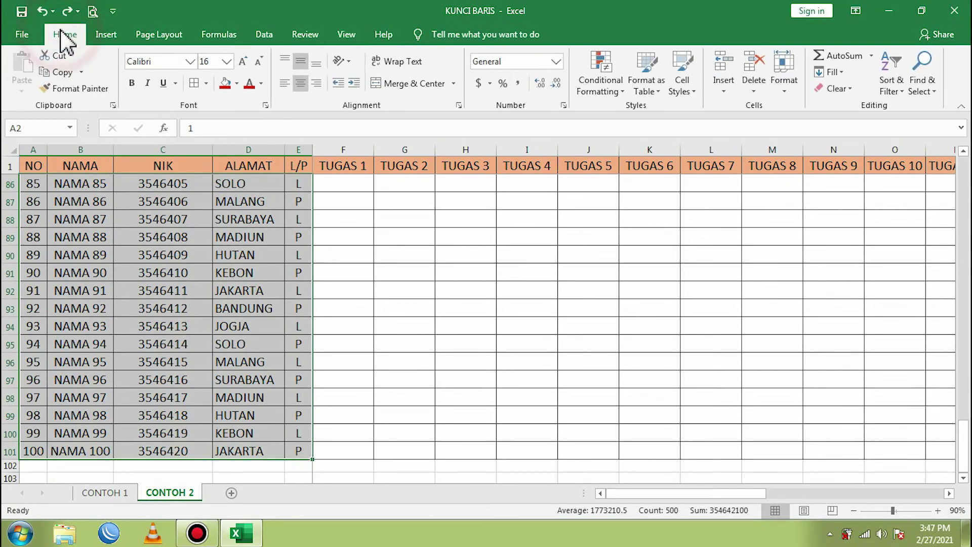
pyautogui.click(236, 83)
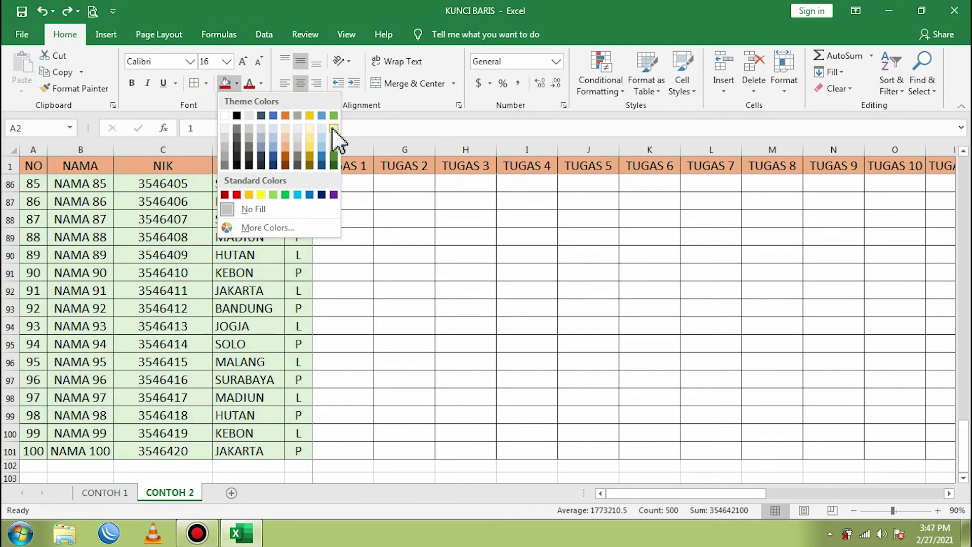
pyautogui.click(334, 129)
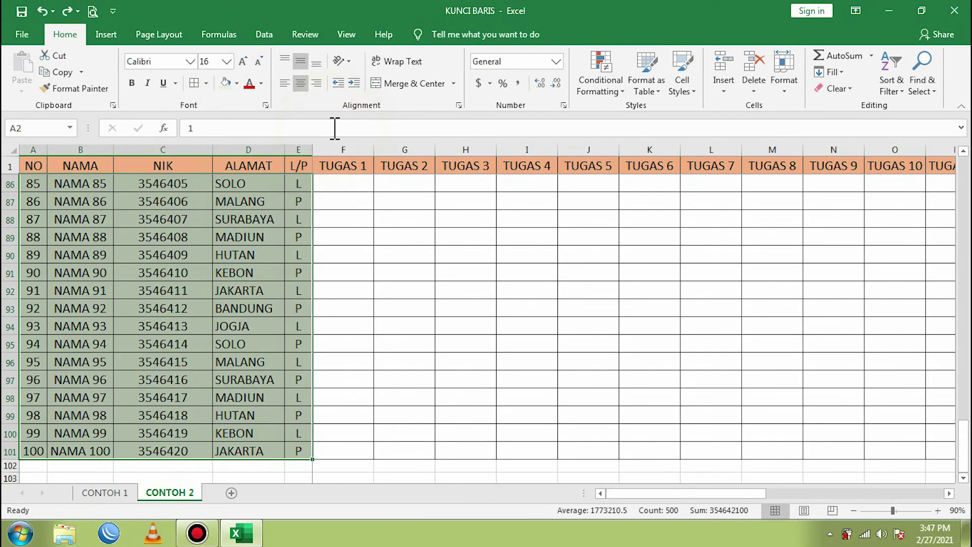
pyautogui.click(237, 84)
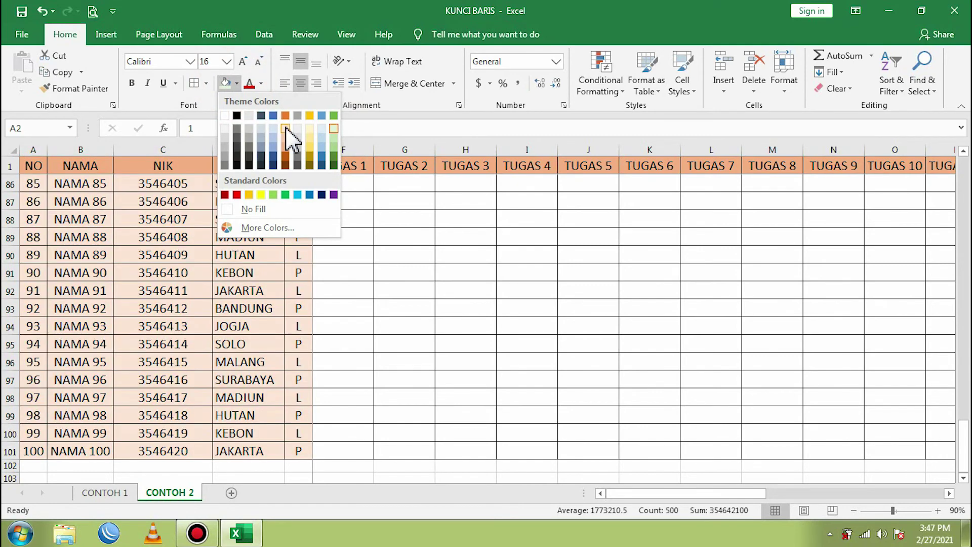
pyautogui.click(284, 127)
pyautogui.click(267, 289)
pyautogui.click(353, 304)
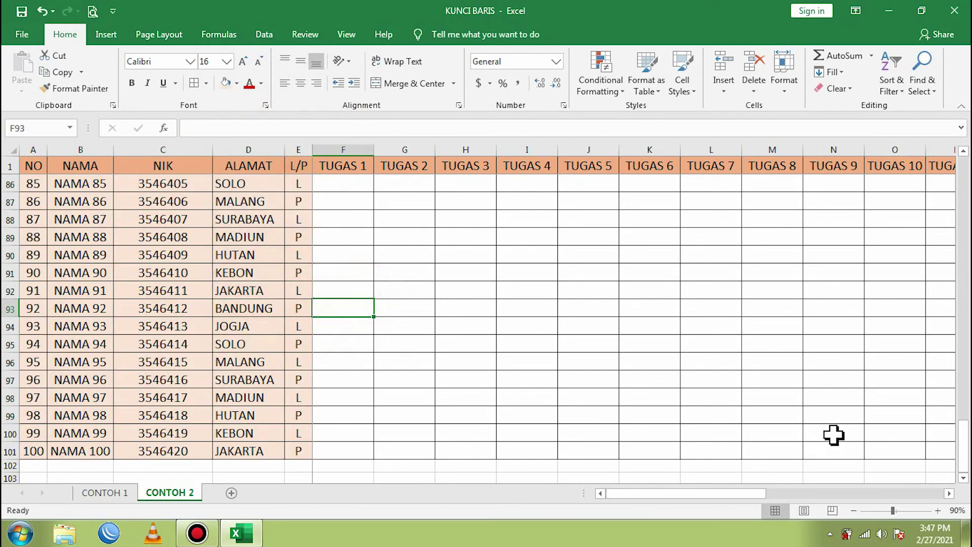
# Review the filled columns NO to L/P from the last rows back up to the first row
pyautogui.moveTo(964, 445); pyautogui.dragTo(966, 265)
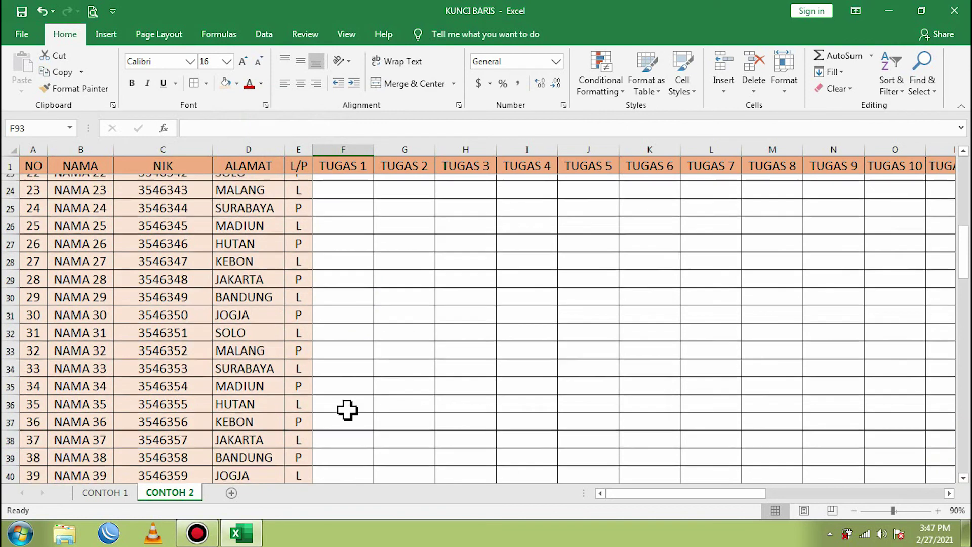
pyautogui.scroll(7, 347, 409)
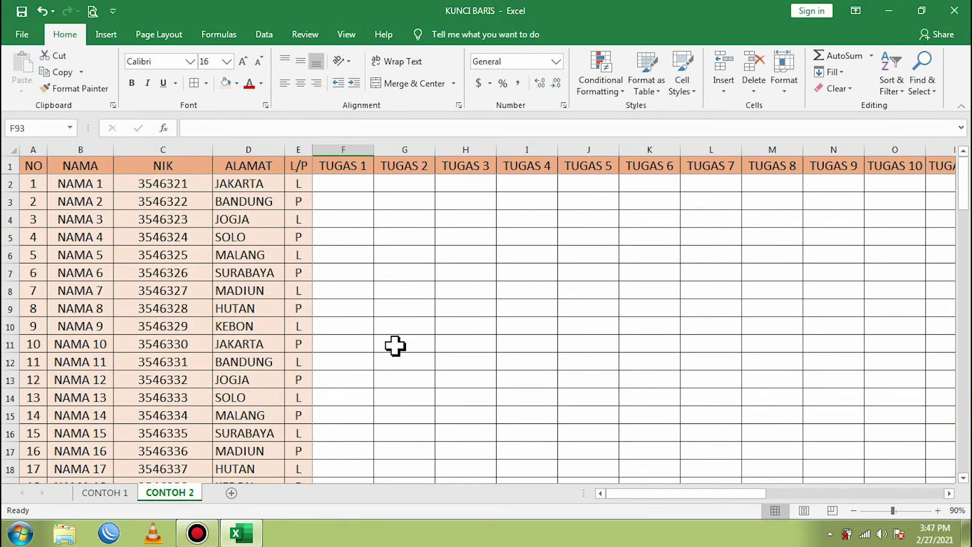
pyautogui.moveTo(659, 494); pyautogui.dragTo(620, 499)
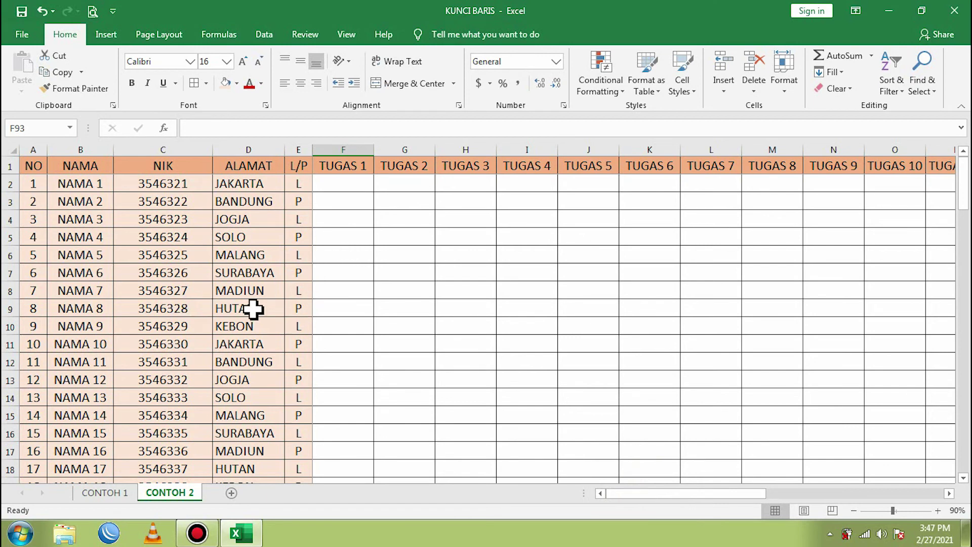
# Enter BAGUS under TUGAS 1 for NAMA 19 in cell F20
pyautogui.scroll(-3, 285, 304)
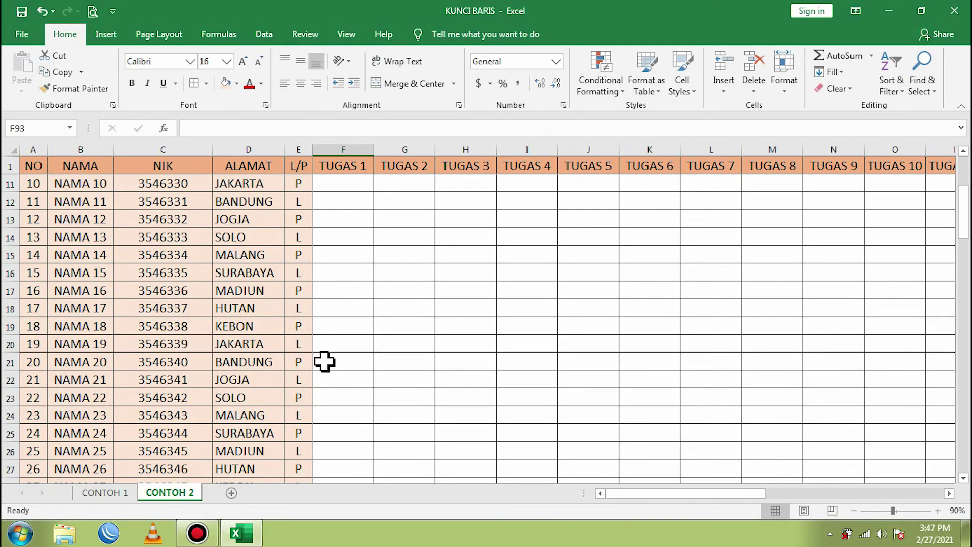
pyautogui.click(345, 347)
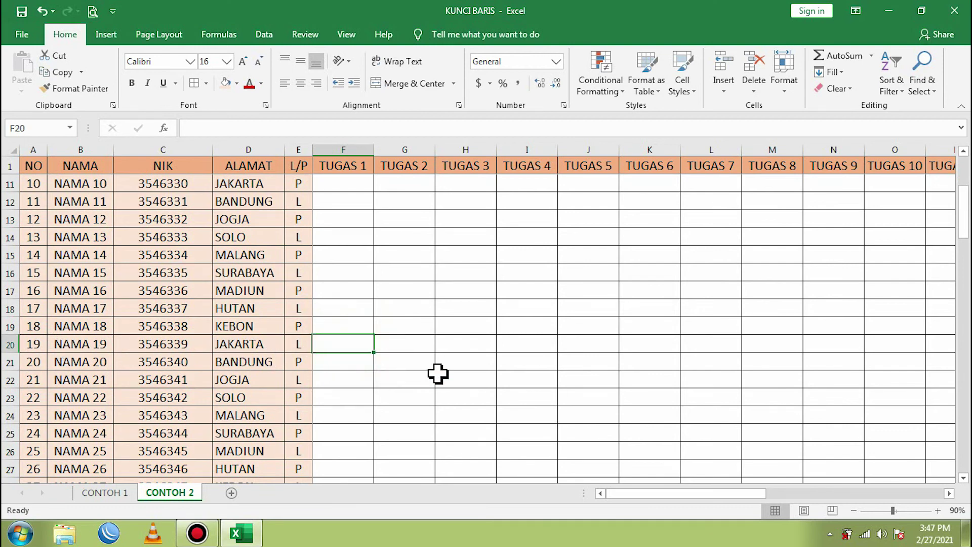
pyautogui.write('BAGUS')
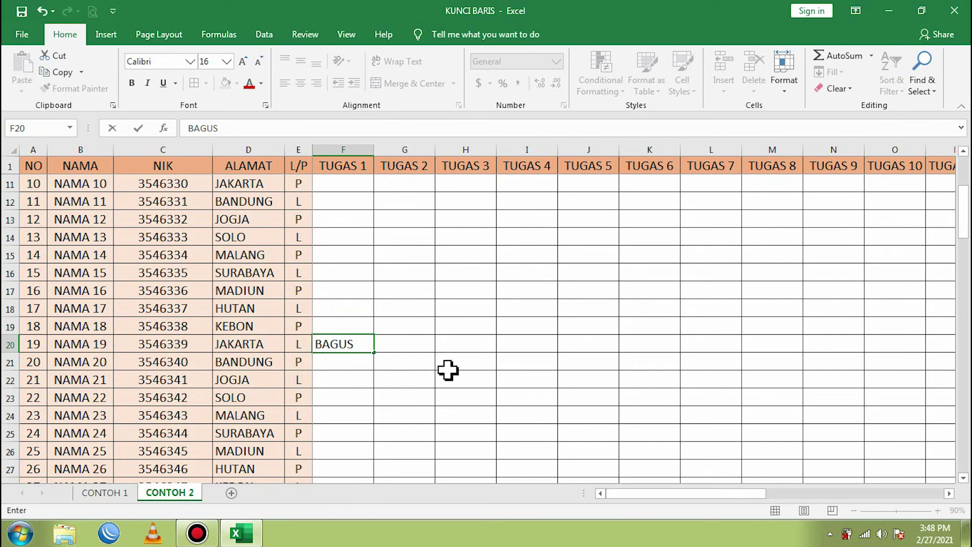
pyautogui.press('Tab')
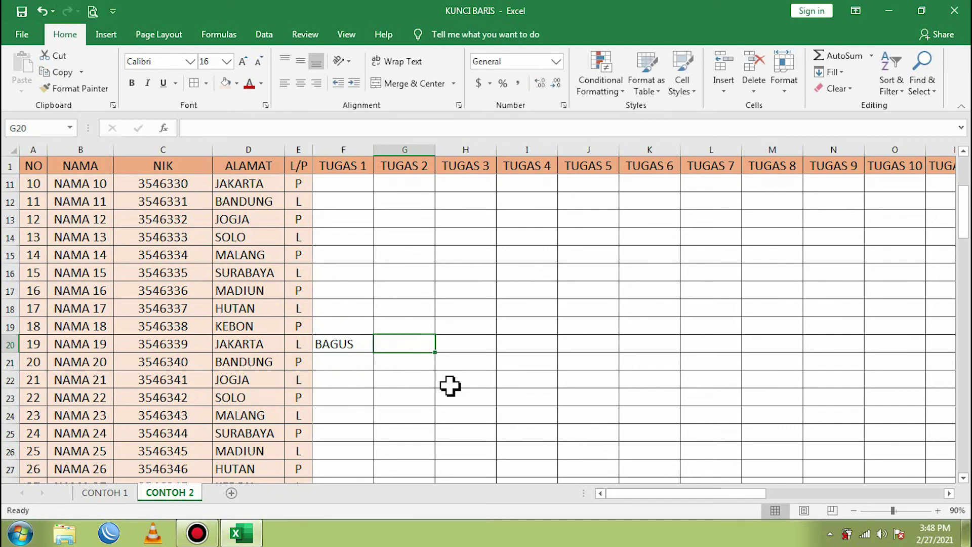
# Enter BAGUS under TUGAS 20 for NAMA 19 in cell Y20
pyautogui.moveTo(672, 492)
pyautogui.mouseDown()
pyautogui.moveTo(812, 511)
pyautogui.moveTo(898, 500)
pyautogui.mouseUp()
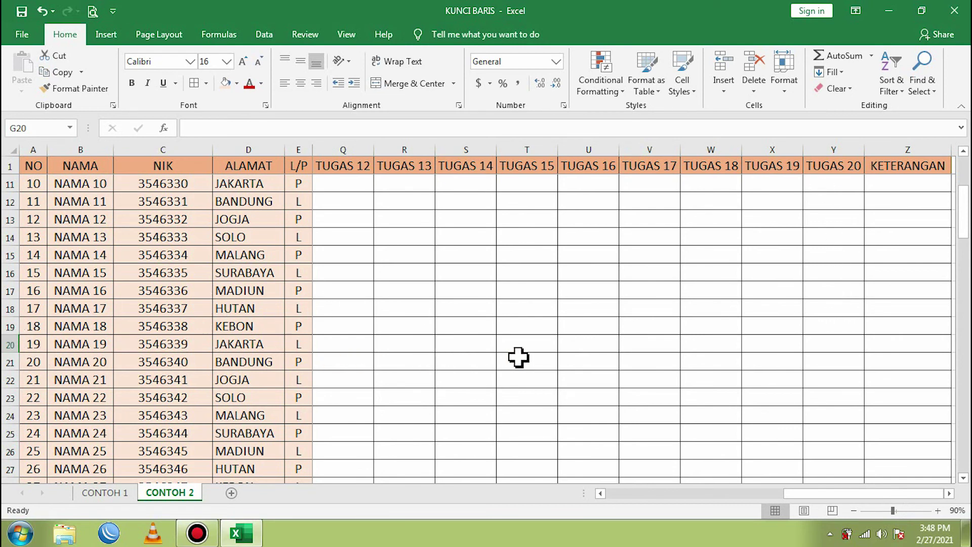
pyautogui.click(834, 349)
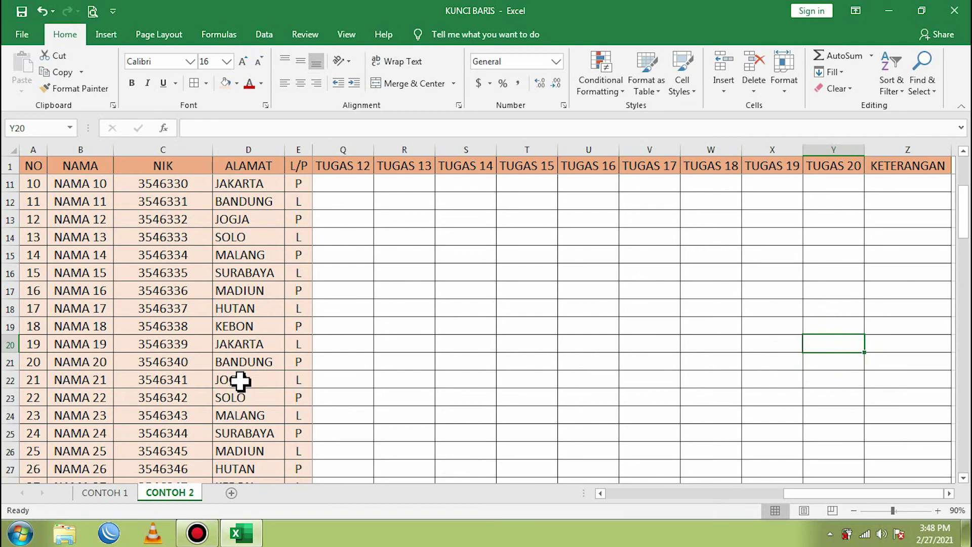
pyautogui.write('BAGUS')
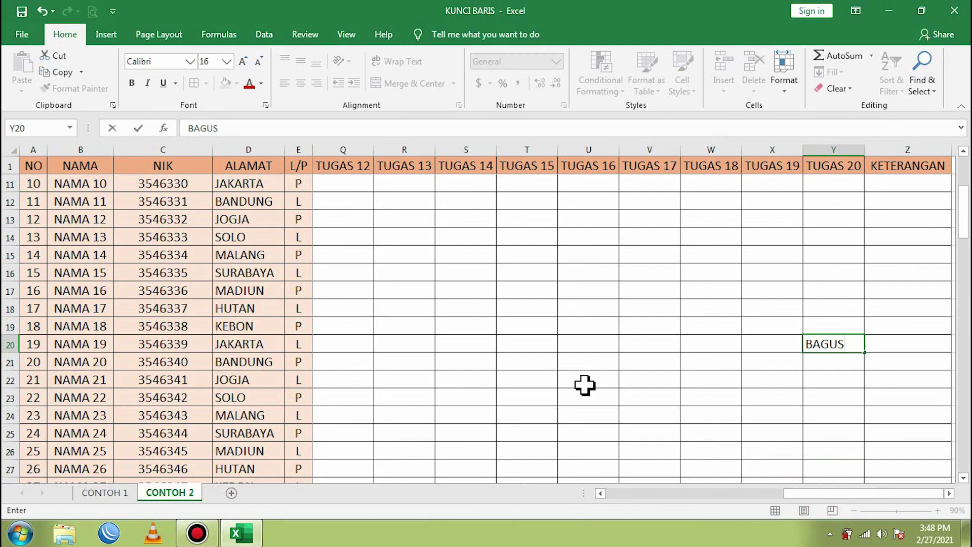
pyautogui.click(840, 362)
# Return to the TUGAS 1 column and first rows to review the table with its frozen panes
pyautogui.click(404, 344)
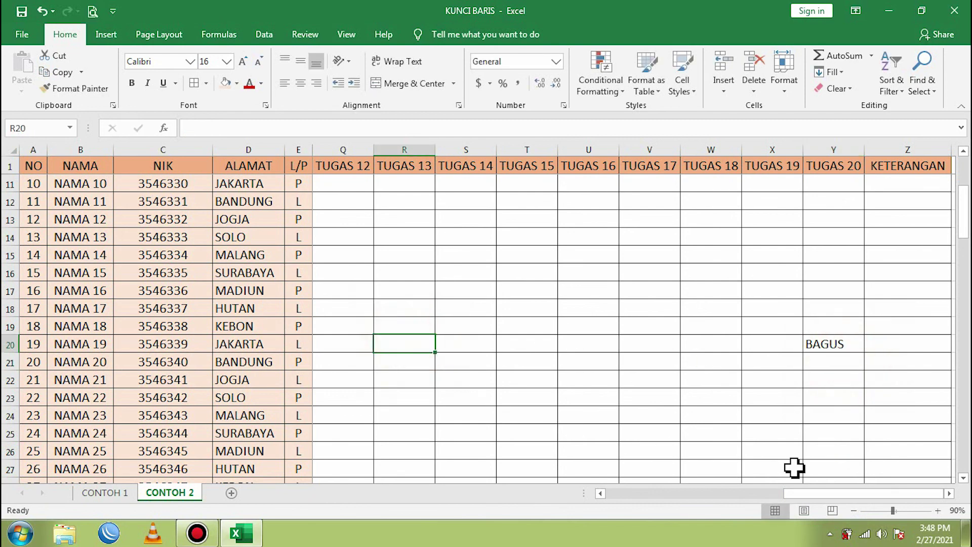
pyautogui.moveTo(861, 494); pyautogui.dragTo(606, 485)
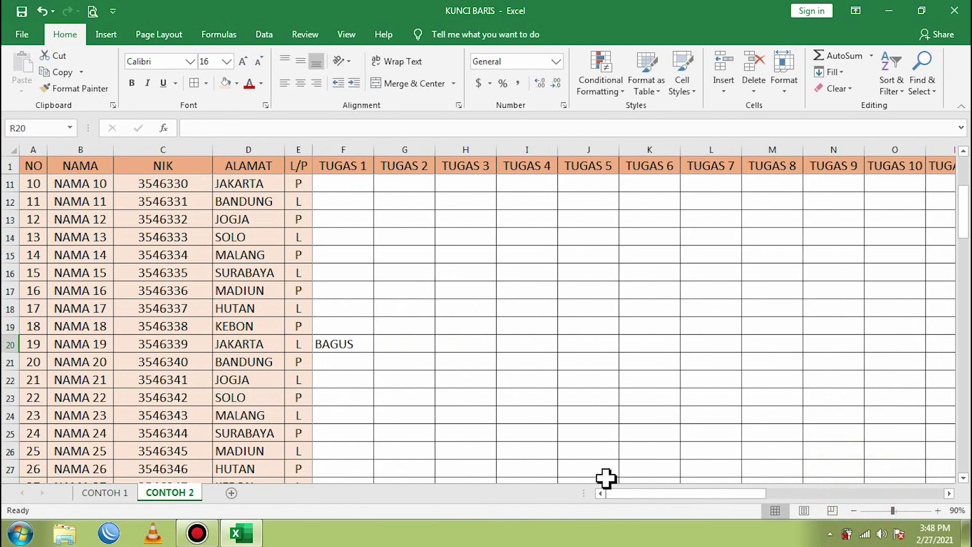
pyautogui.scroll(3, 463, 425)
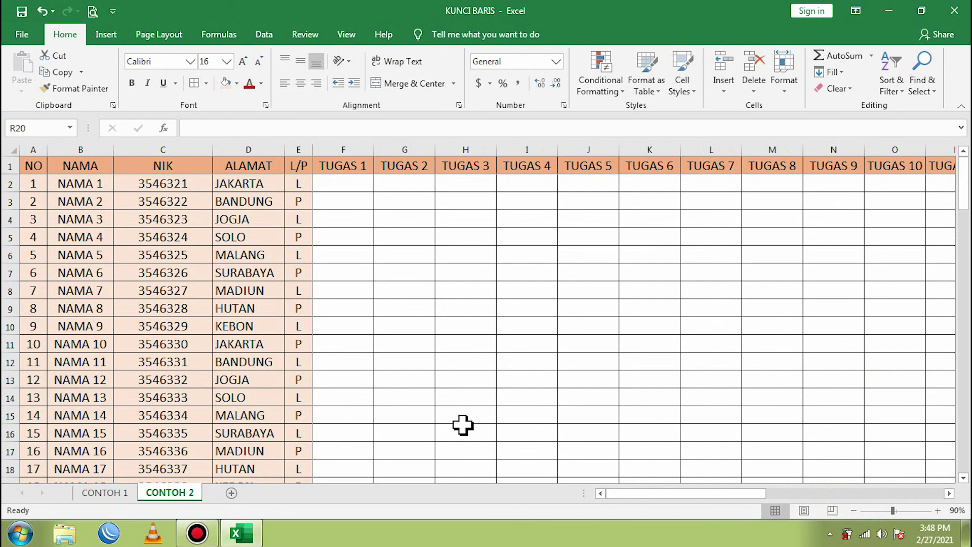